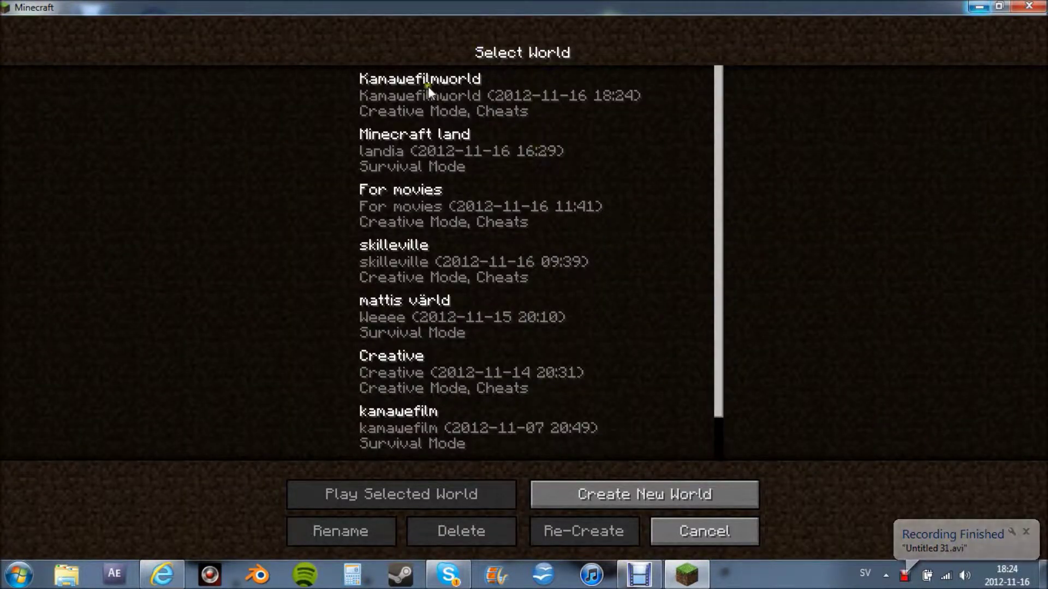
Load the Kamawefilmworld world, save and quit to title, then minimize Minecraft
double_click(427, 88)
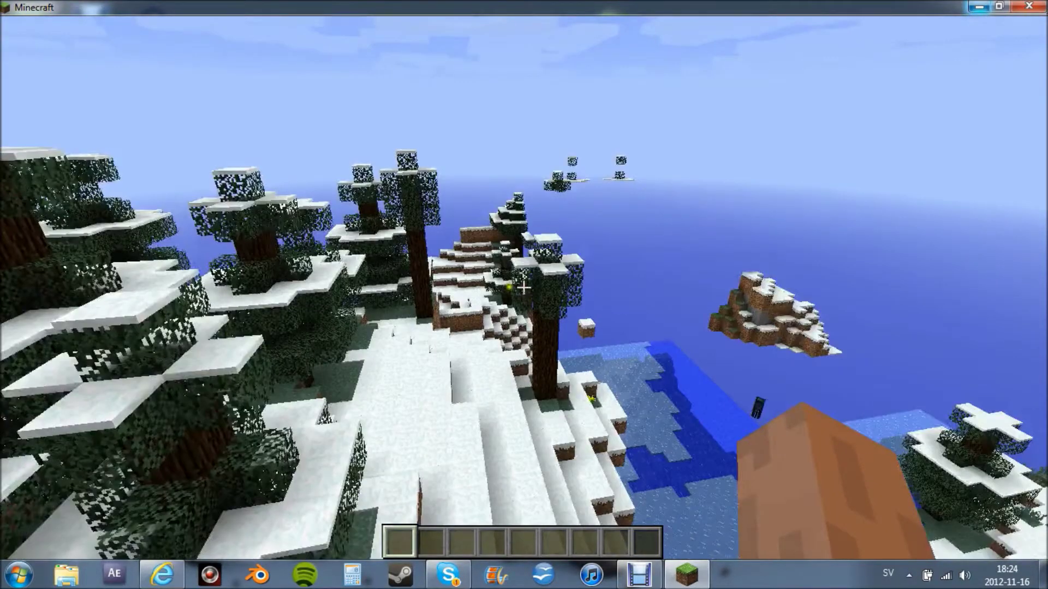
key("Escape")
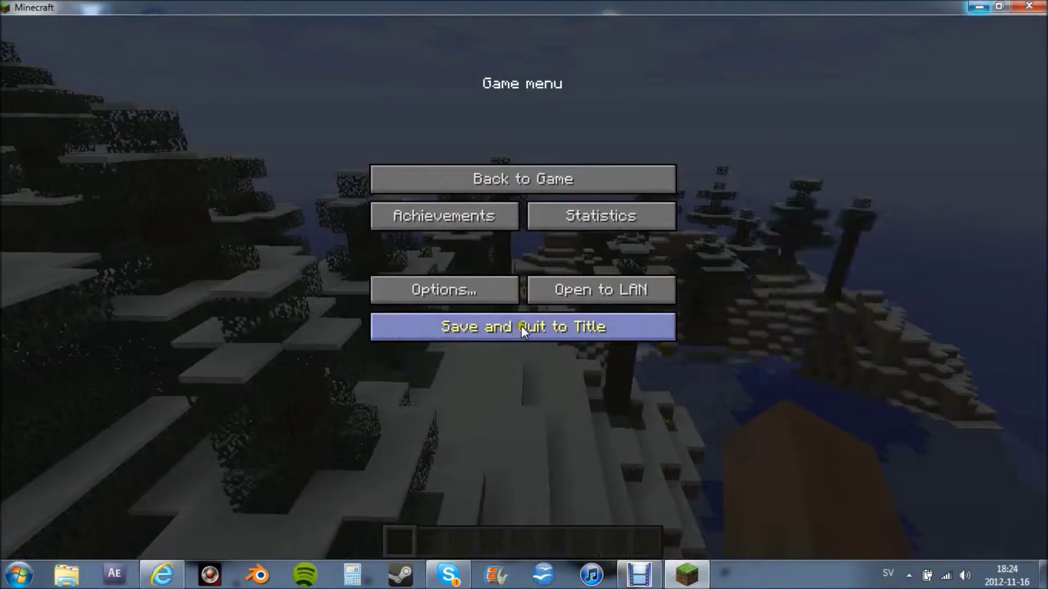
left_click(522, 326)
left_click(982, 6)
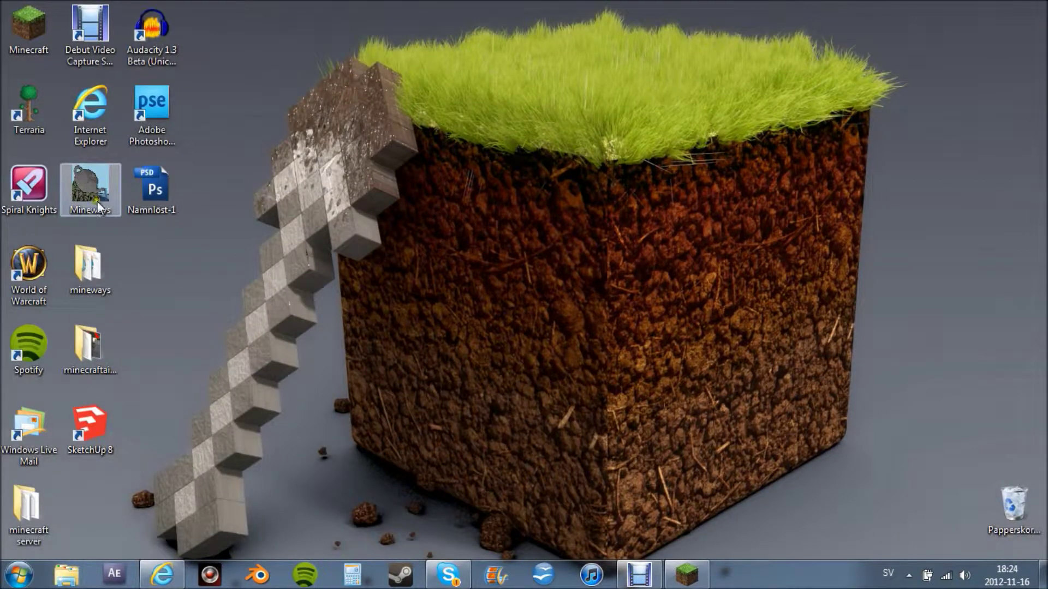
Launch Mineways maximized, close Minecraft, and open the Kamawefilmworld map
double_click(96, 192)
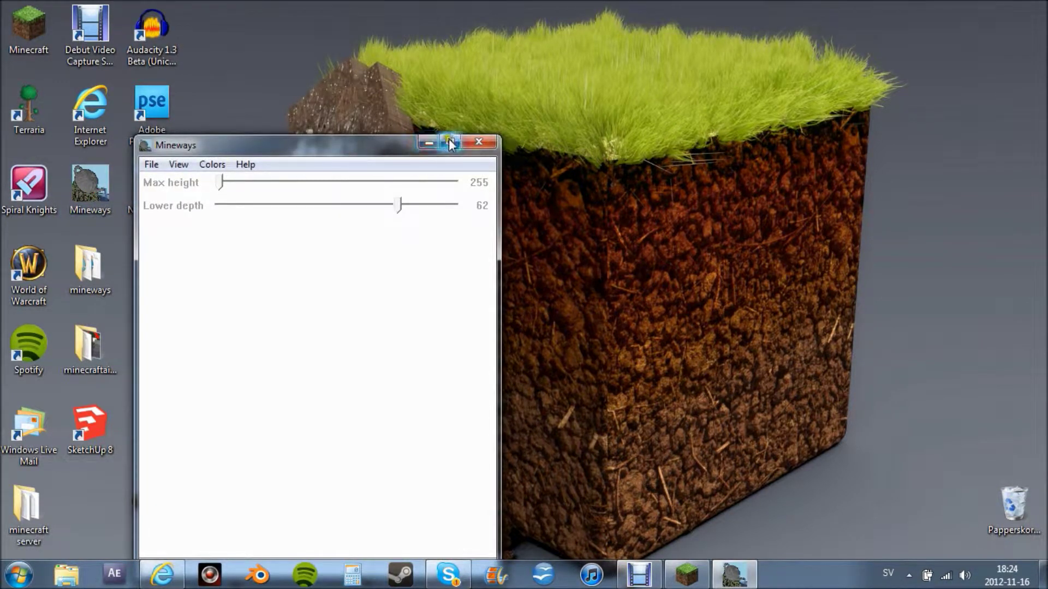
left_click(448, 142)
left_click(12, 24)
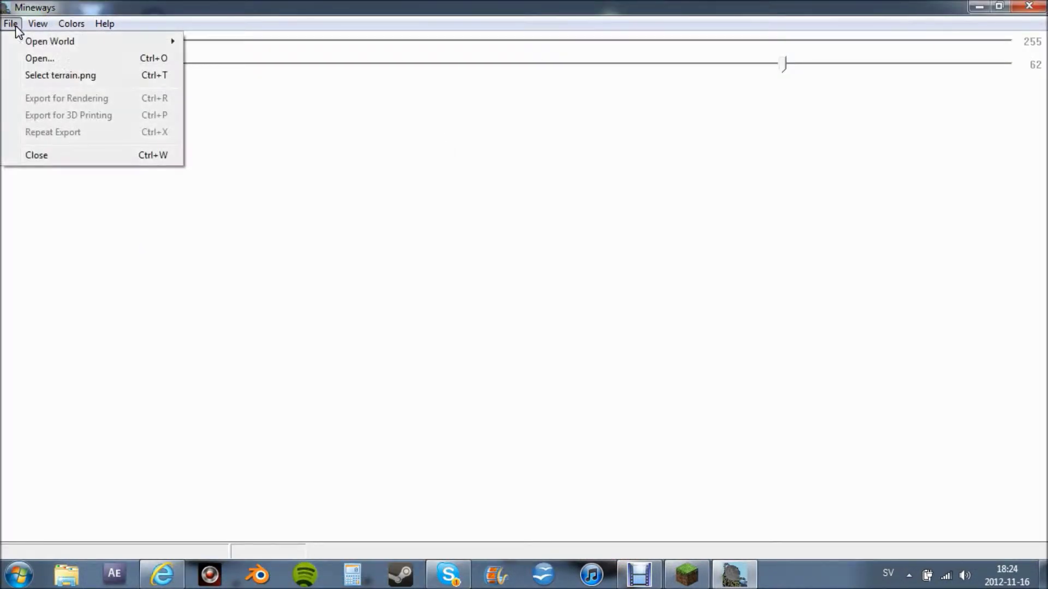
left_click(687, 574)
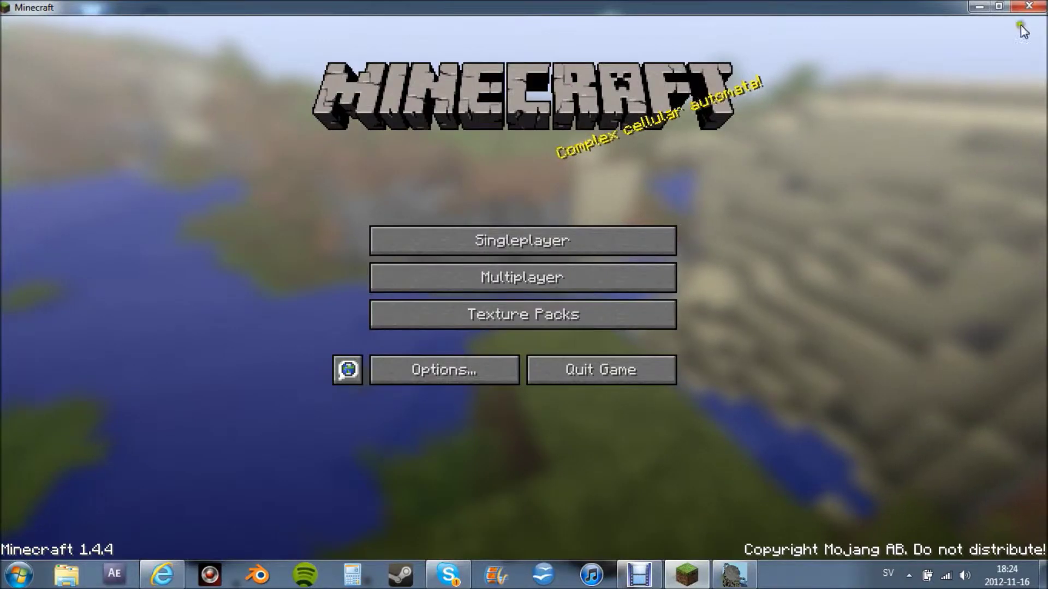
left_click(1040, 7)
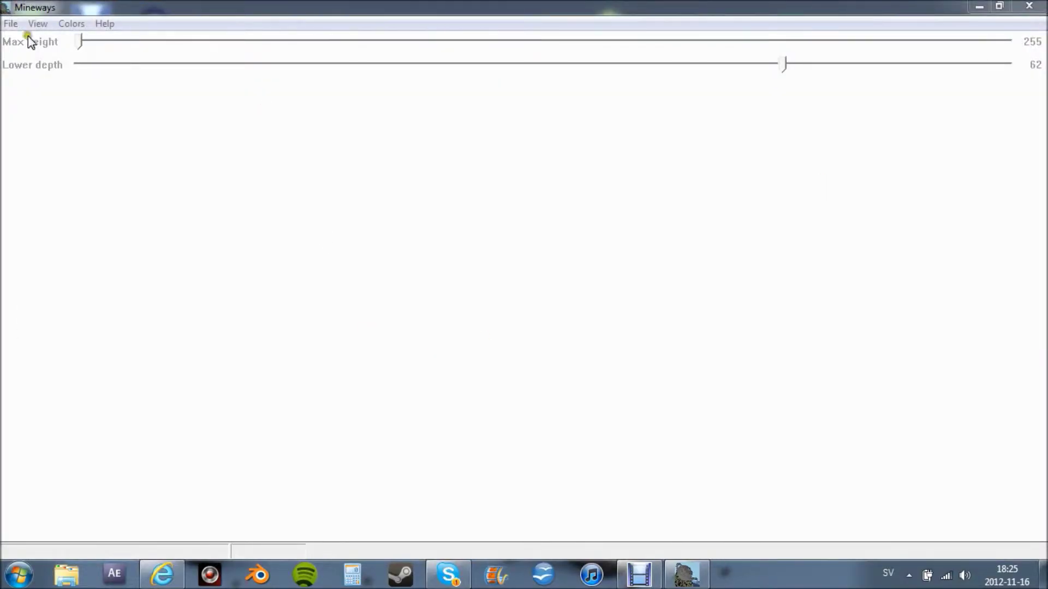
left_click(10, 23)
mouse_move(49, 41)
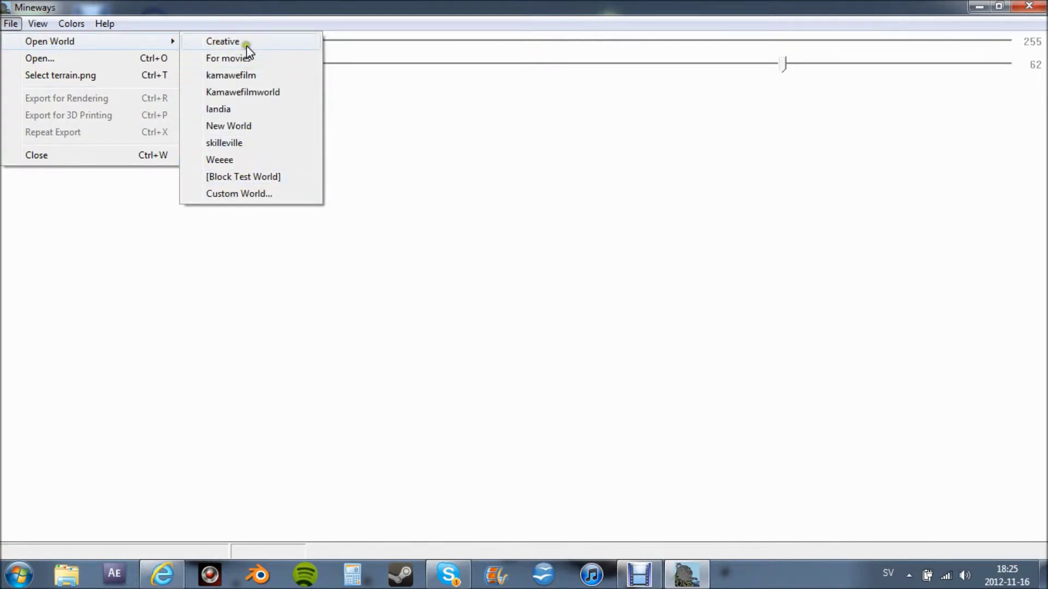
left_click(278, 93)
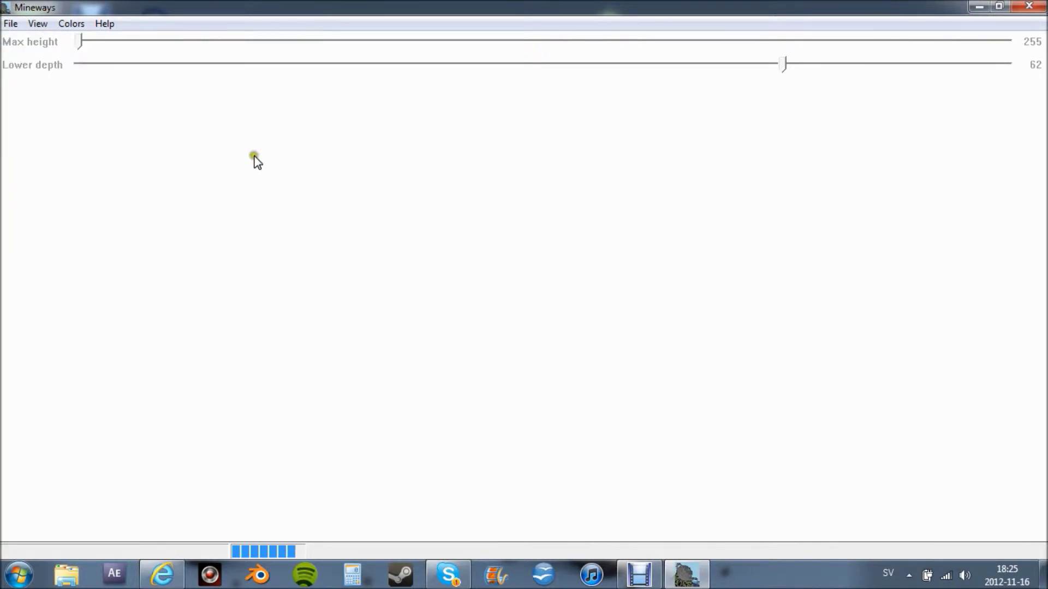
Zoom the Mineways map and center it on the player's position
scroll(446, 339, "up", 3)
scroll(448, 335, "down", 2)
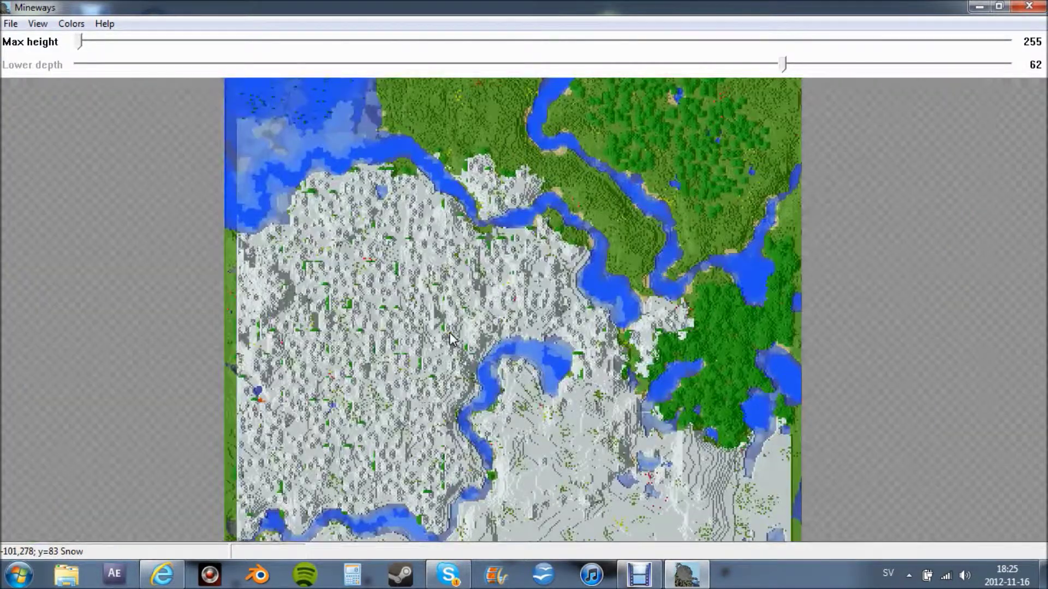
scroll(451, 329, "up", 2)
scroll(451, 329, "up", 2)
scroll(449, 323, "down", 2)
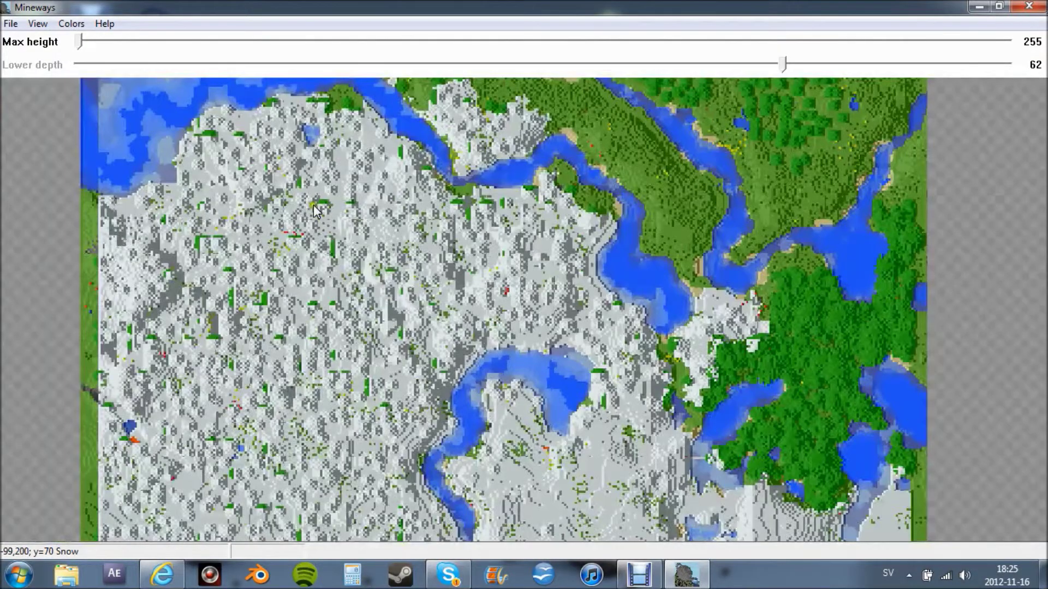
scroll(313, 205, "down", 3)
left_click(42, 25)
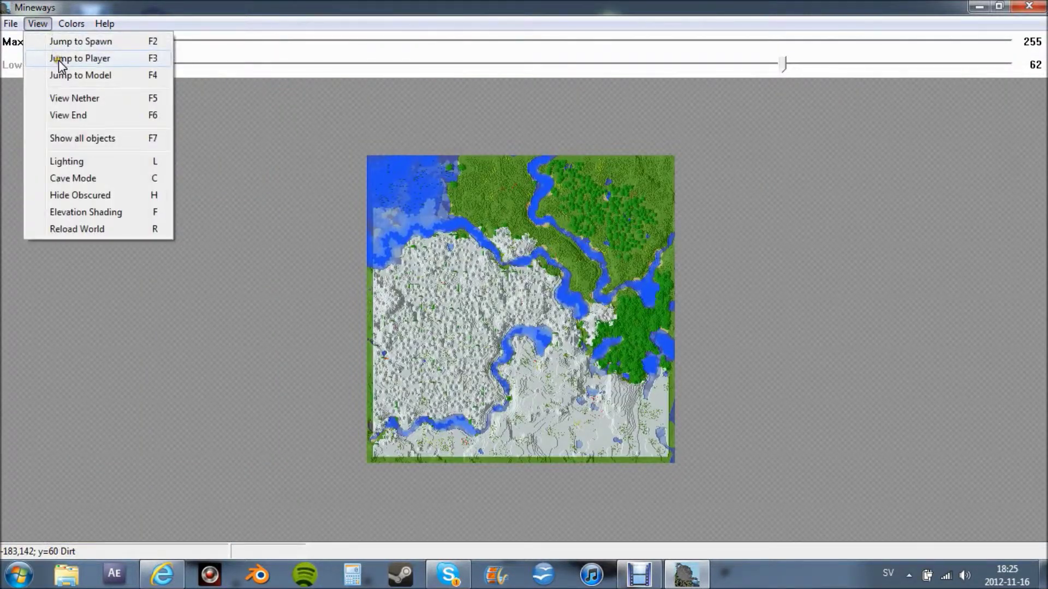
left_click(58, 60)
Select a rectangle of snowy forest terrain for export, keeping the lower depth at 62
scroll(434, 282, "up", 3)
scroll(437, 285, "up", 1)
scroll(437, 285, "down", 1)
scroll(437, 284, "down", 2)
scroll(437, 285, "down", 1)
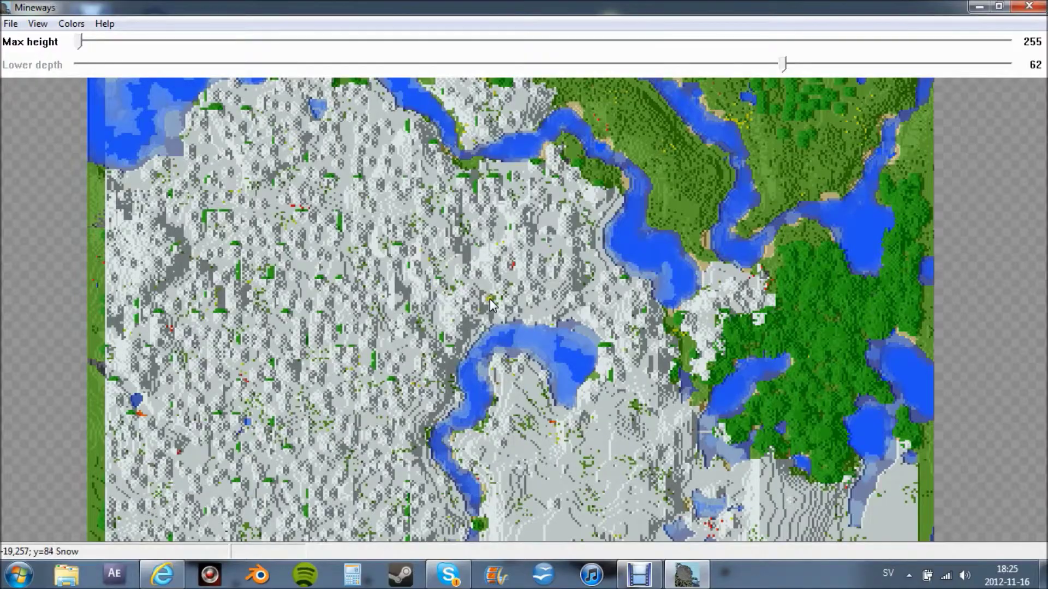
right_click_drag(627, 296, 806, 449)
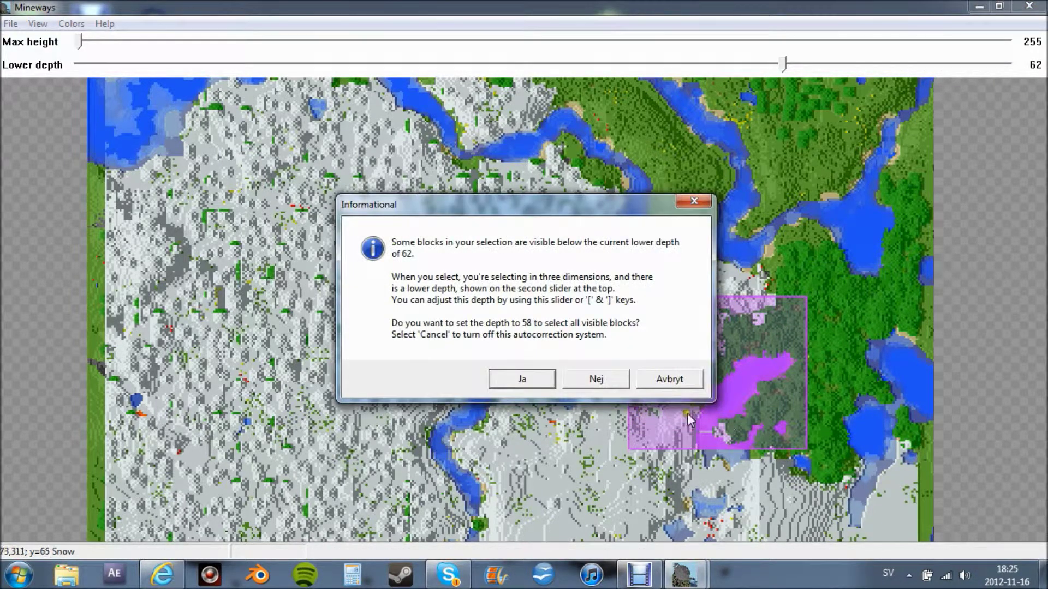
left_click(577, 379)
left_click(11, 23)
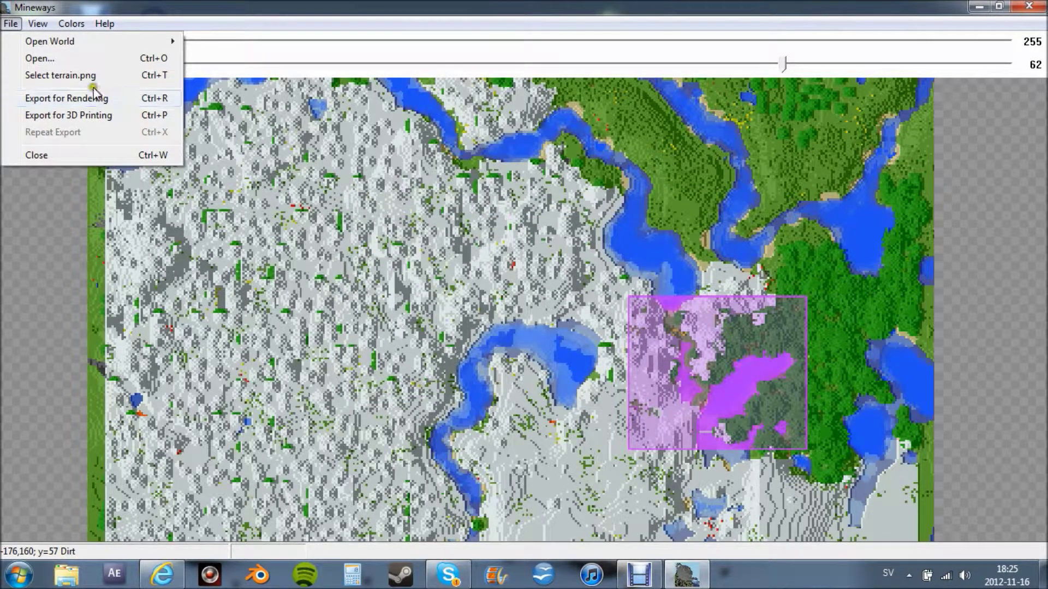
Load the terrain image from the desktop mineways folder as the block texture file
left_click(55, 77)
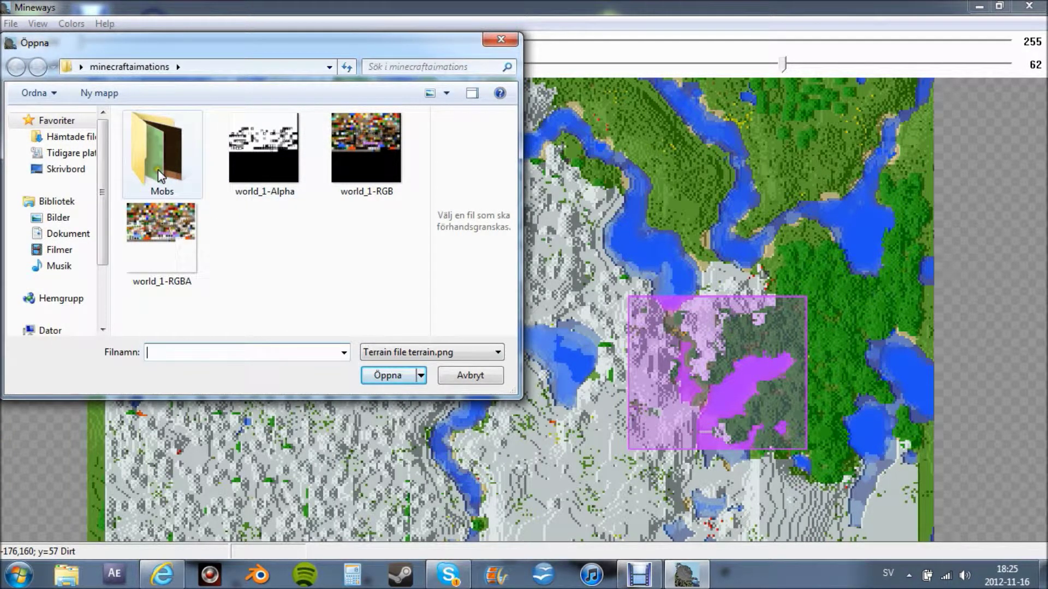
double_click(184, 179)
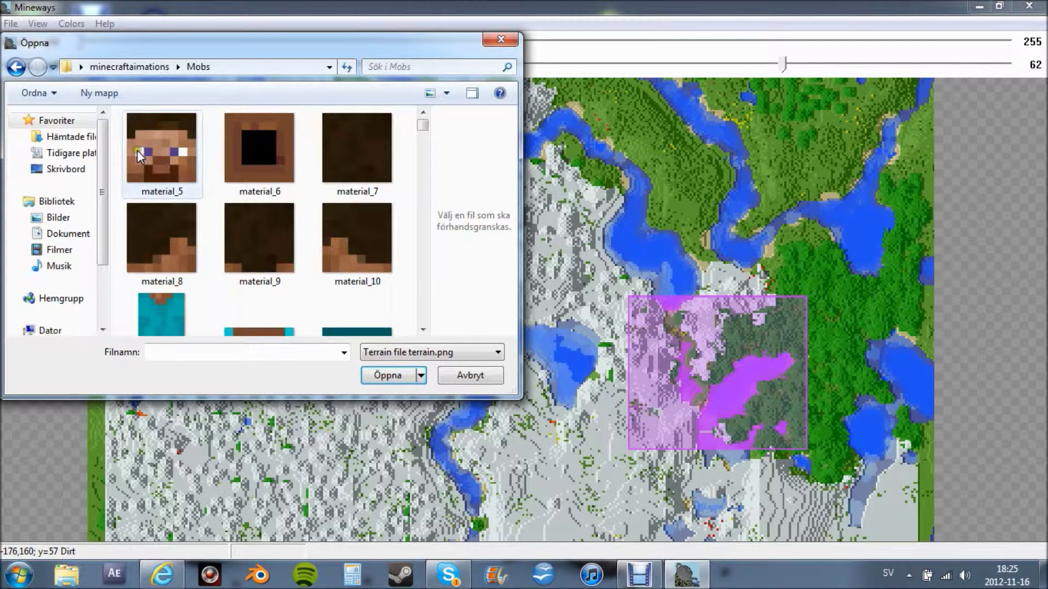
left_click(16, 66)
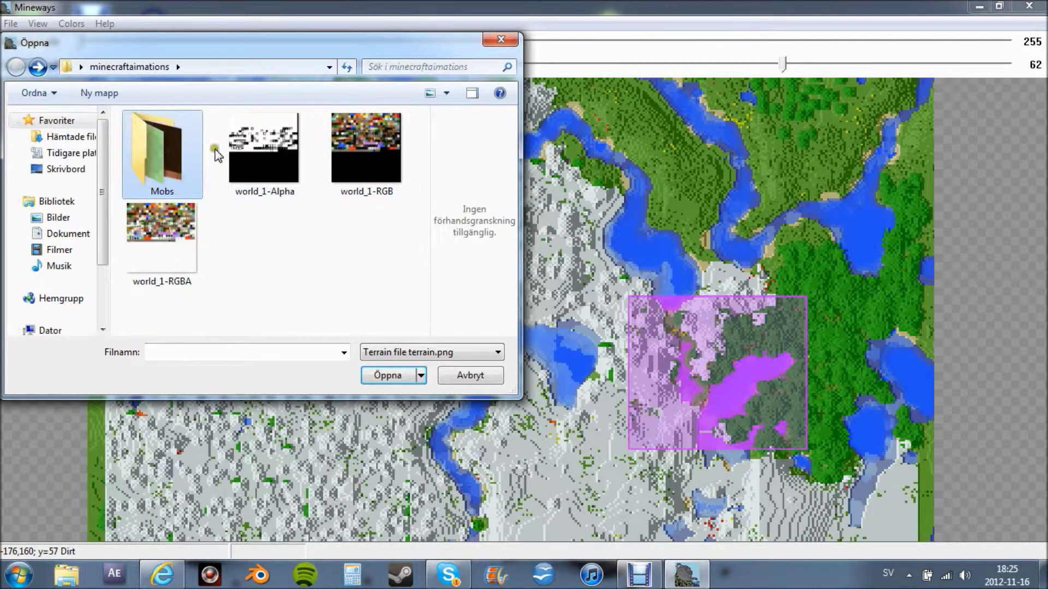
left_click(76, 235)
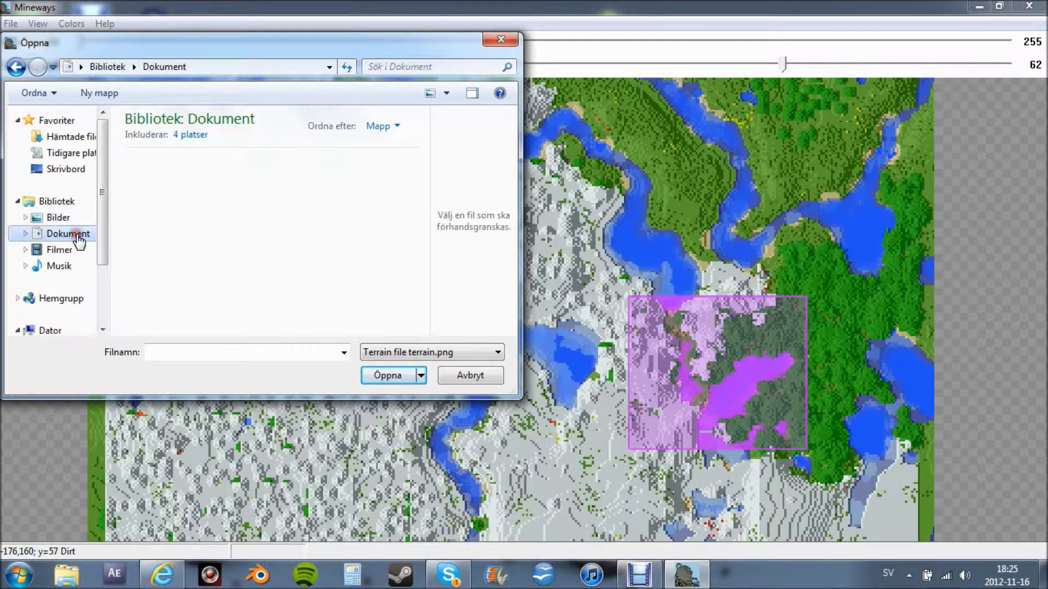
left_click(65, 169)
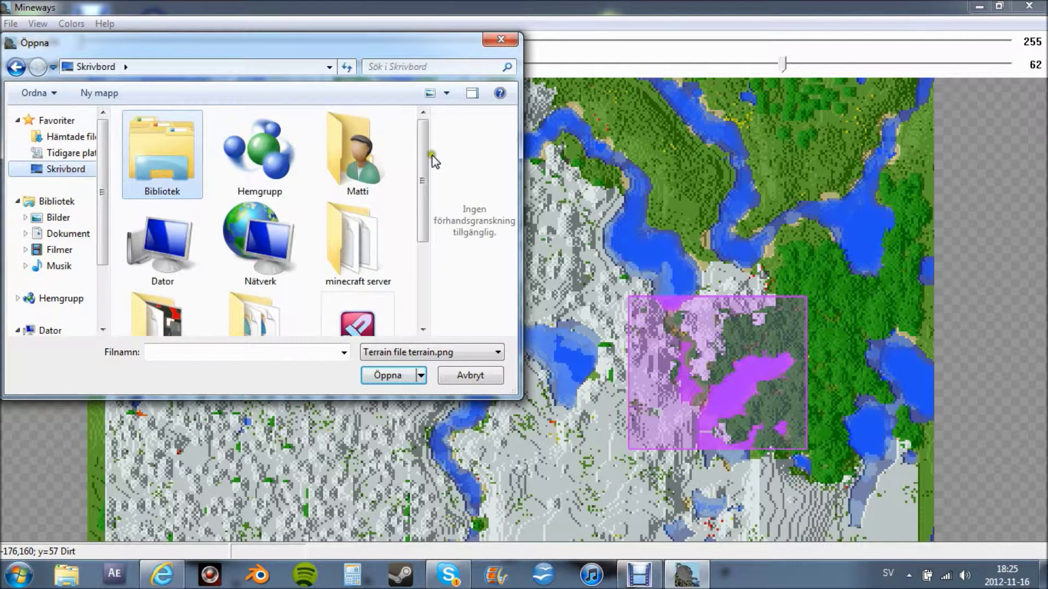
left_click_drag(426, 161, 423, 283)
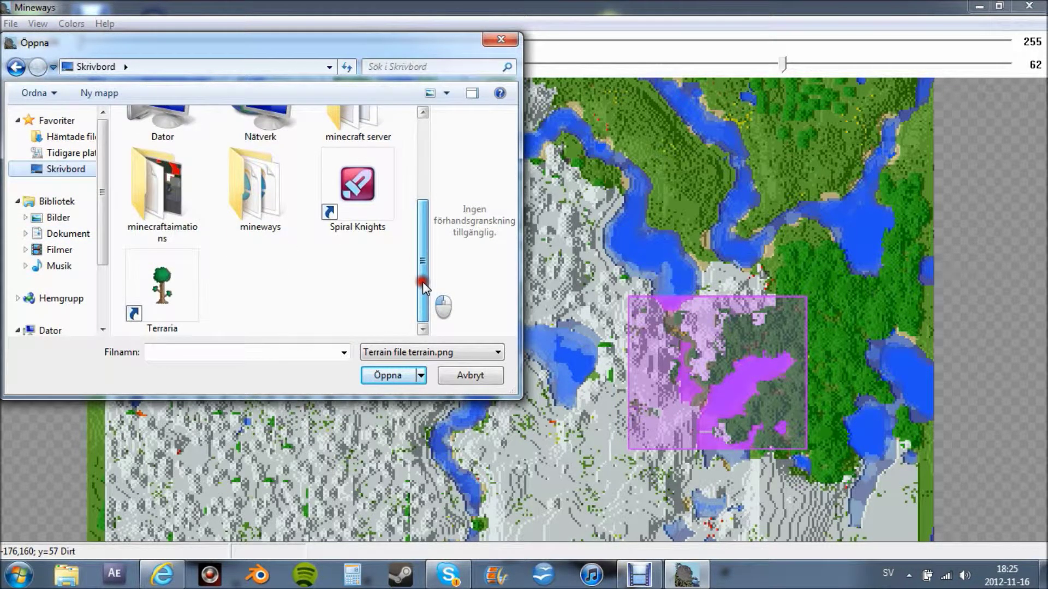
double_click(260, 185)
left_click(158, 158)
double_click(184, 145)
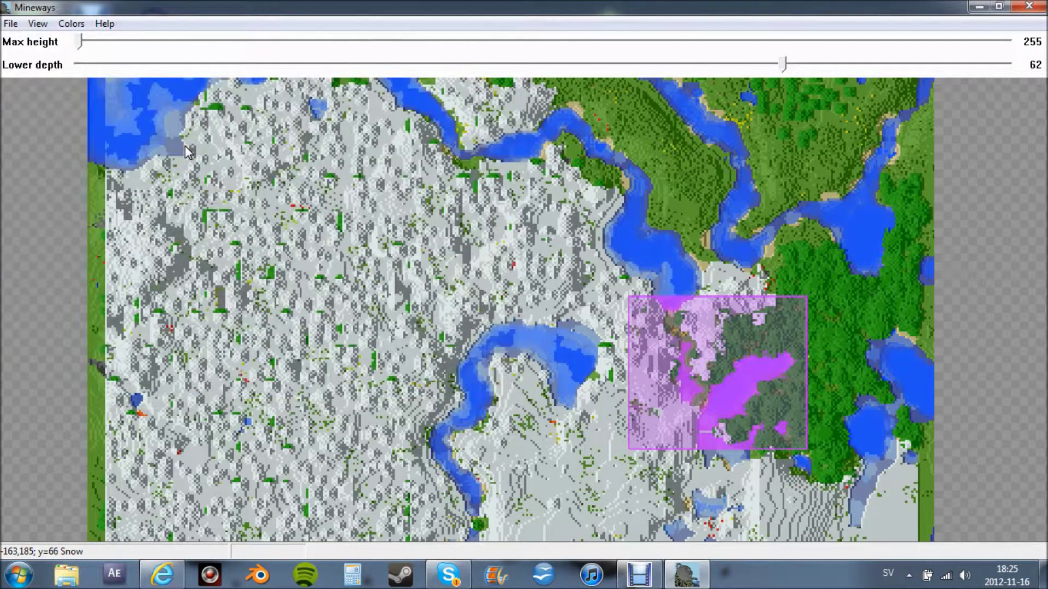
Start exporting the selection for rendering into the desktop minecraftaimations folder
left_click(10, 24)
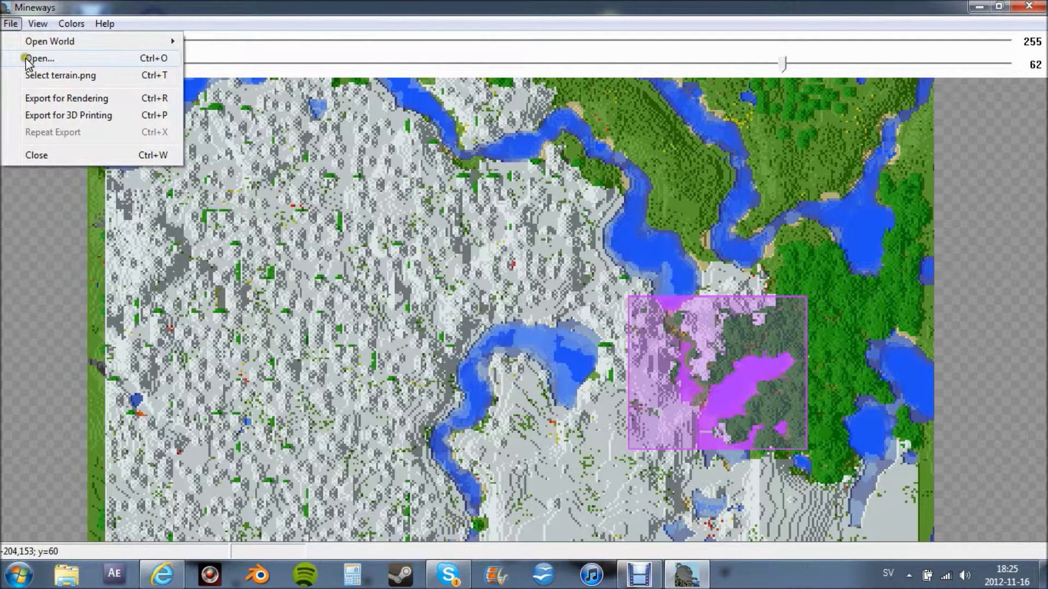
left_click(66, 99)
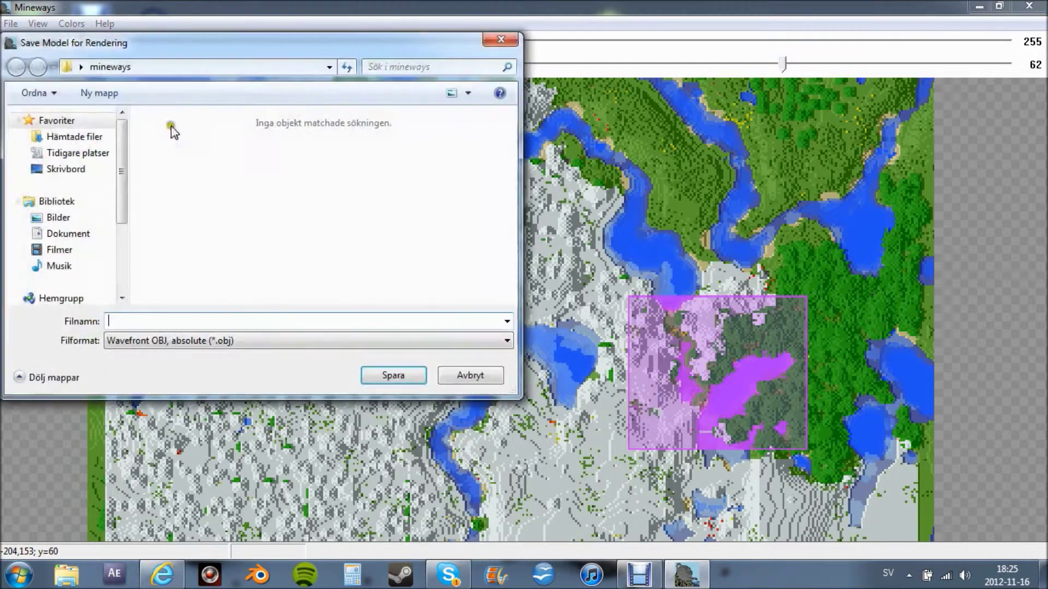
left_click(67, 170)
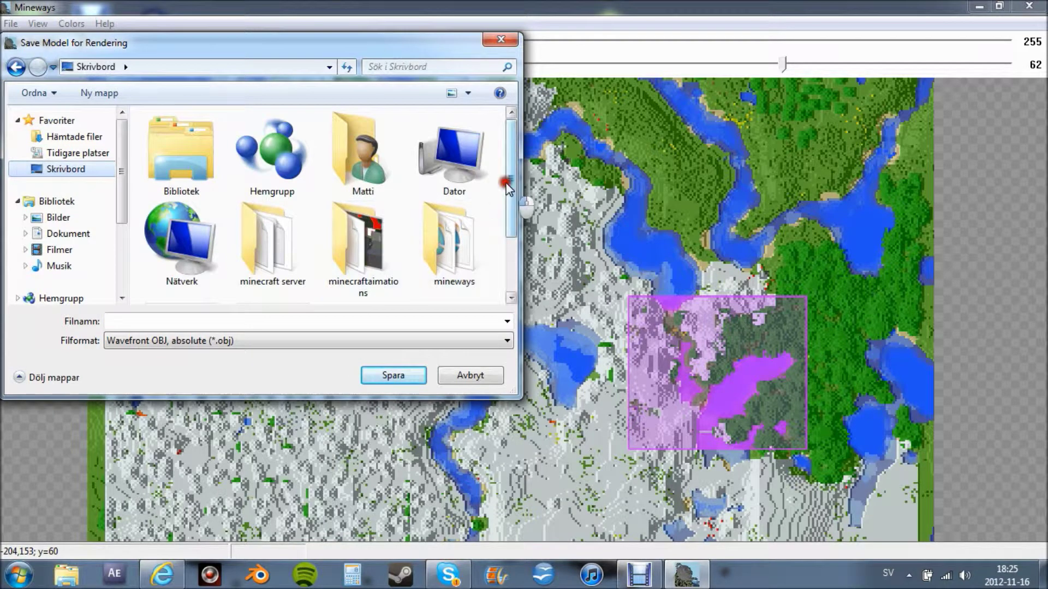
scroll(507, 219, "down", 2)
right_click(392, 249)
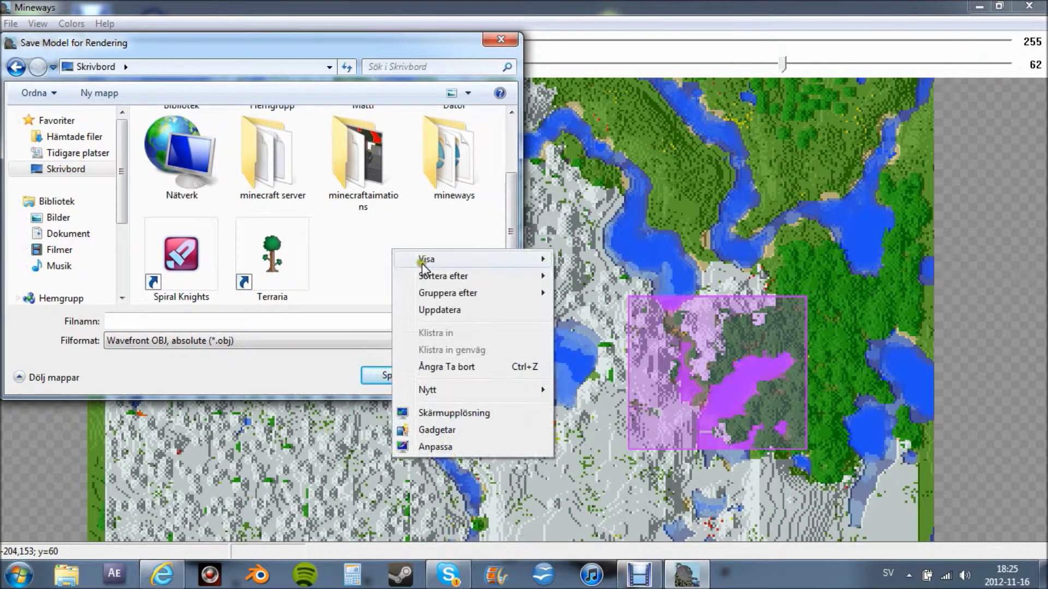
left_click(377, 229)
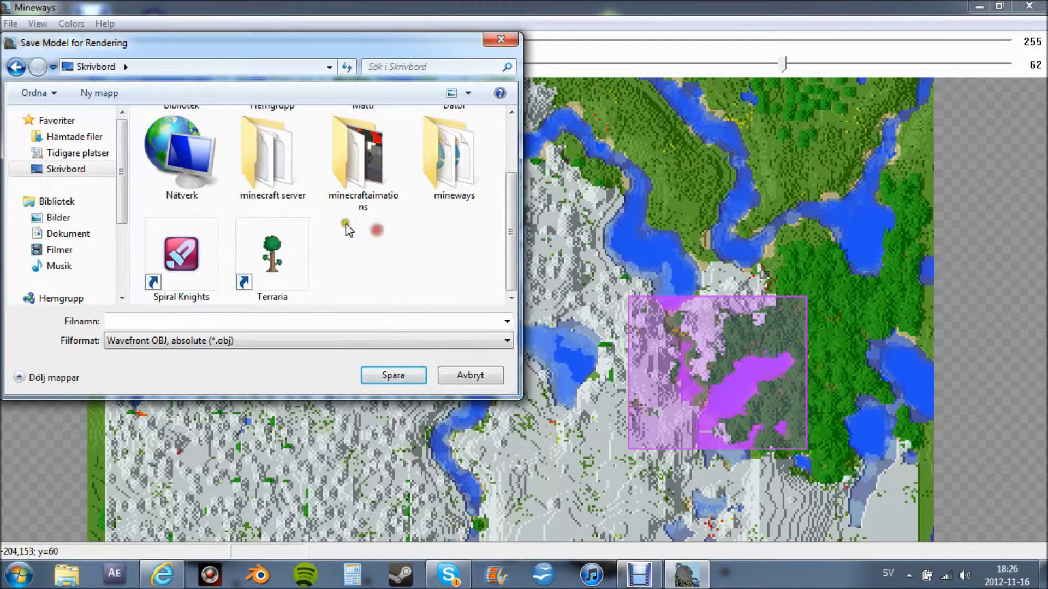
double_click(358, 158)
Save the export as 'world 2', confirm the export settings, and minimise Mineways
left_click(205, 321)
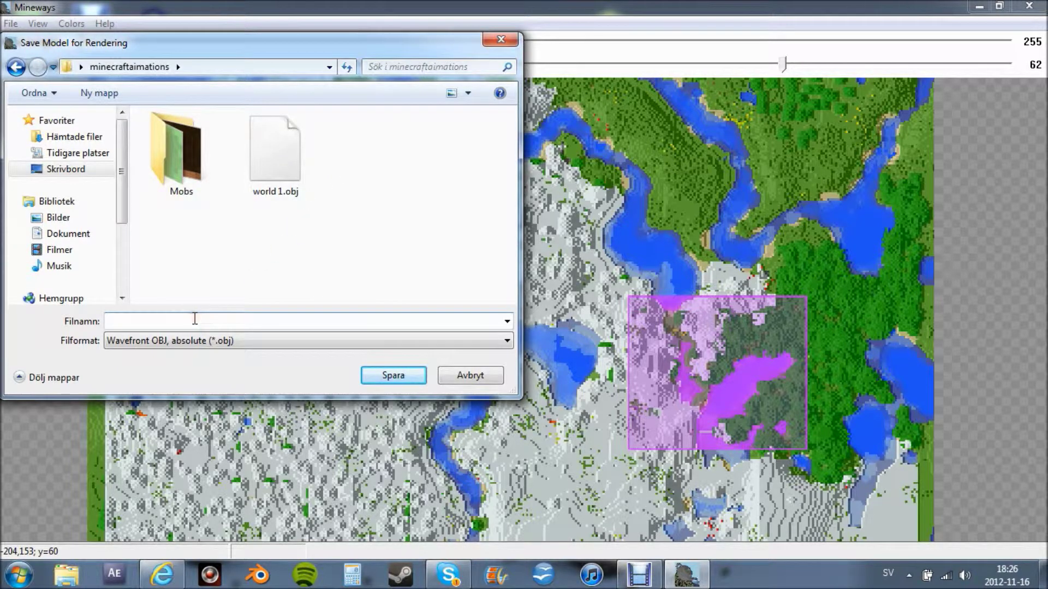
type("world 2")
left_click(327, 383)
left_click(403, 376)
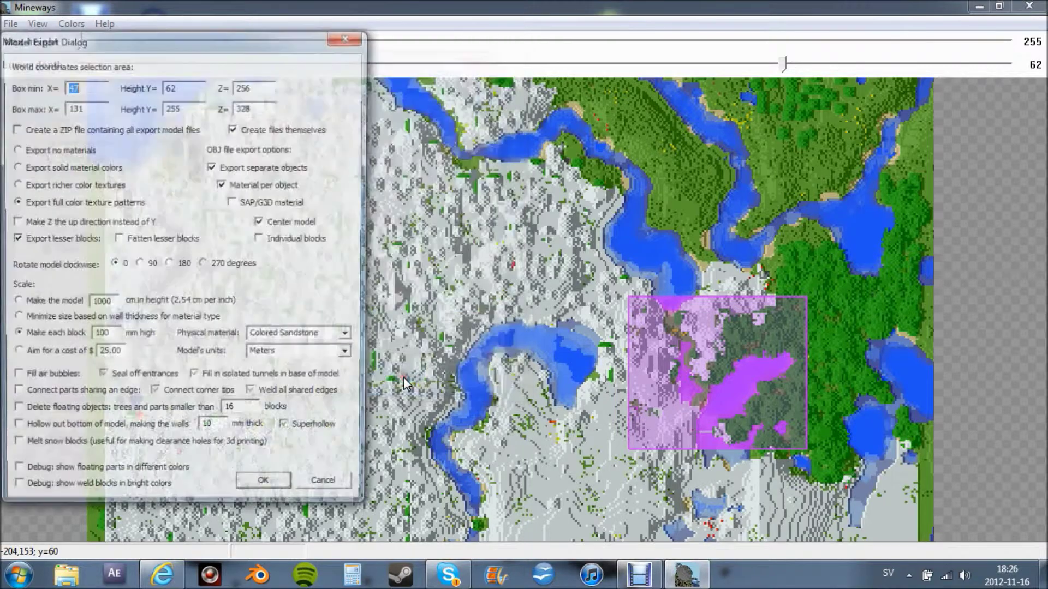
left_click(268, 494)
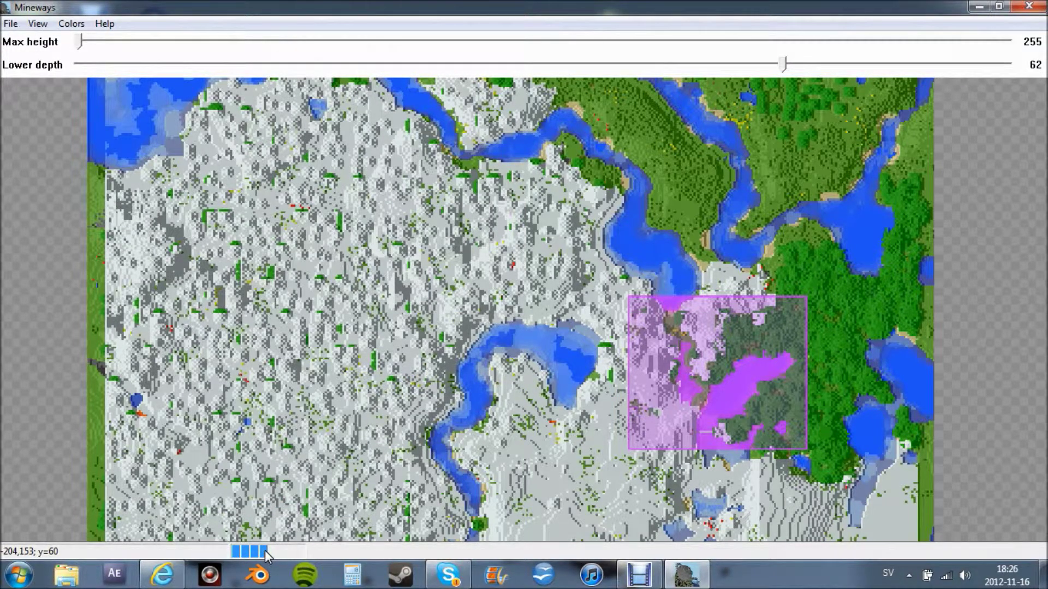
left_click(980, 8)
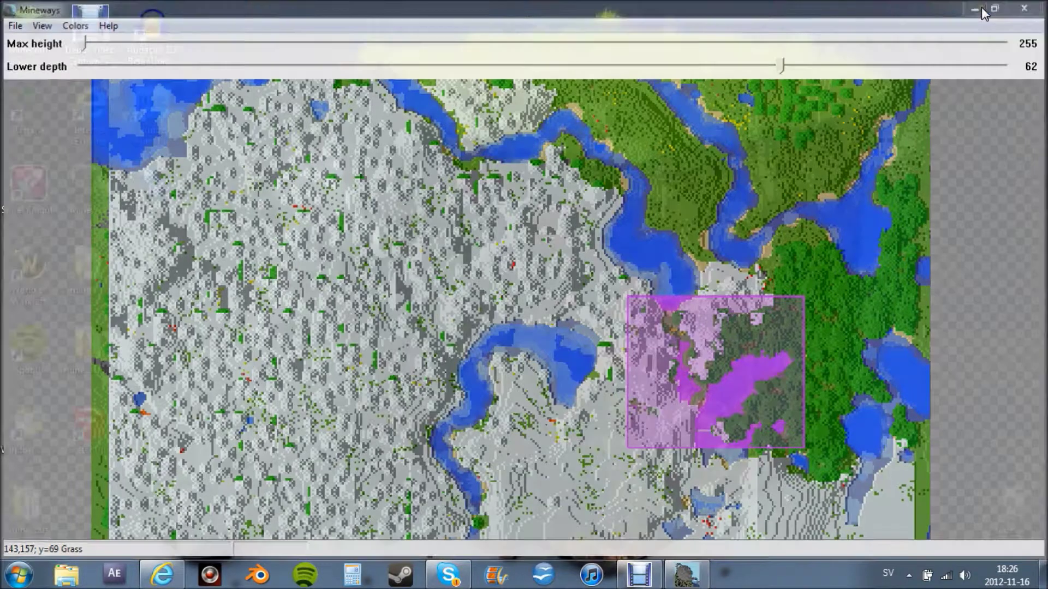
Launch Blender and dismiss the splash screen to reach the default scene
left_click(256, 578)
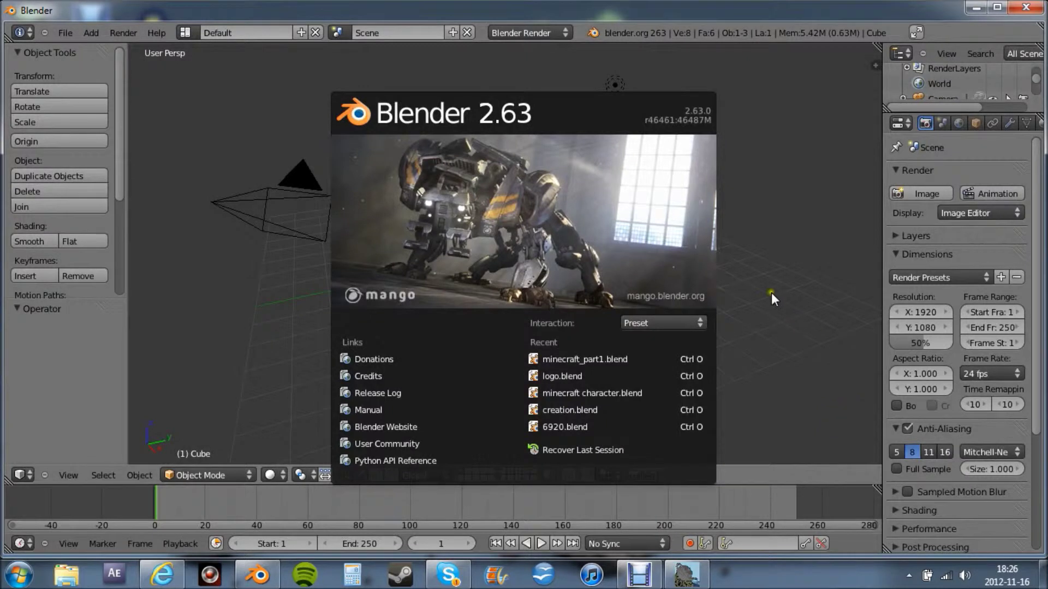
left_click(771, 295)
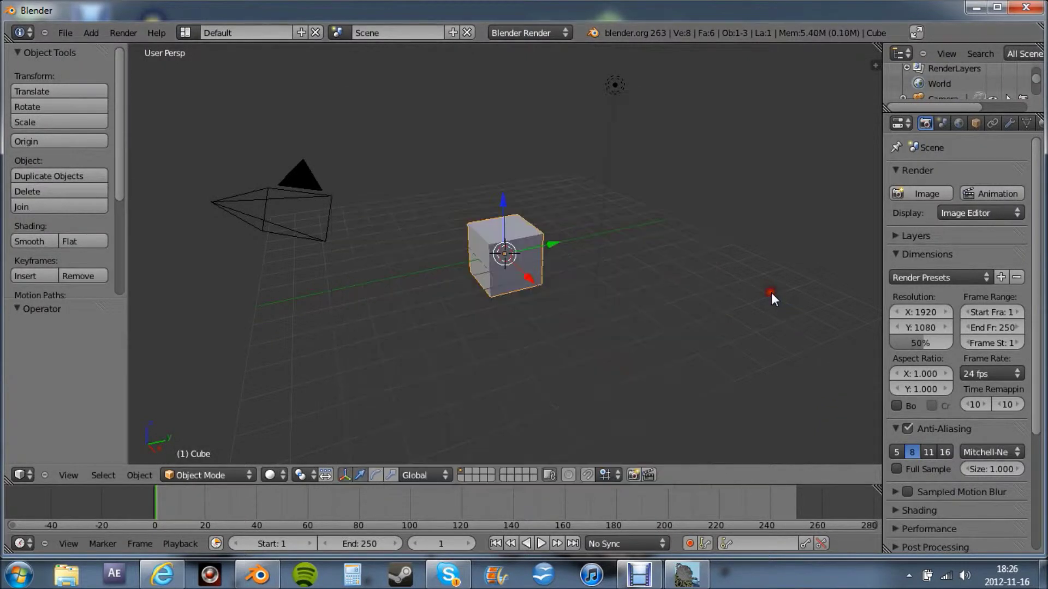
Delete the default cube and import world 2.obj from Desktop/minecraftaimations
key("x")
left_click(509, 297)
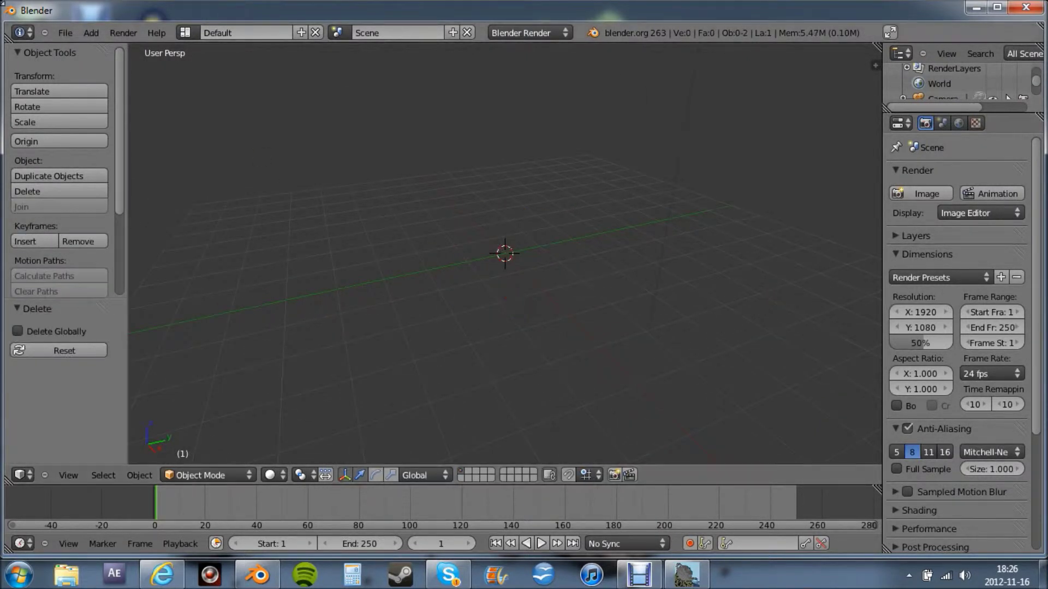
left_click(57, 31)
mouse_move(80, 267)
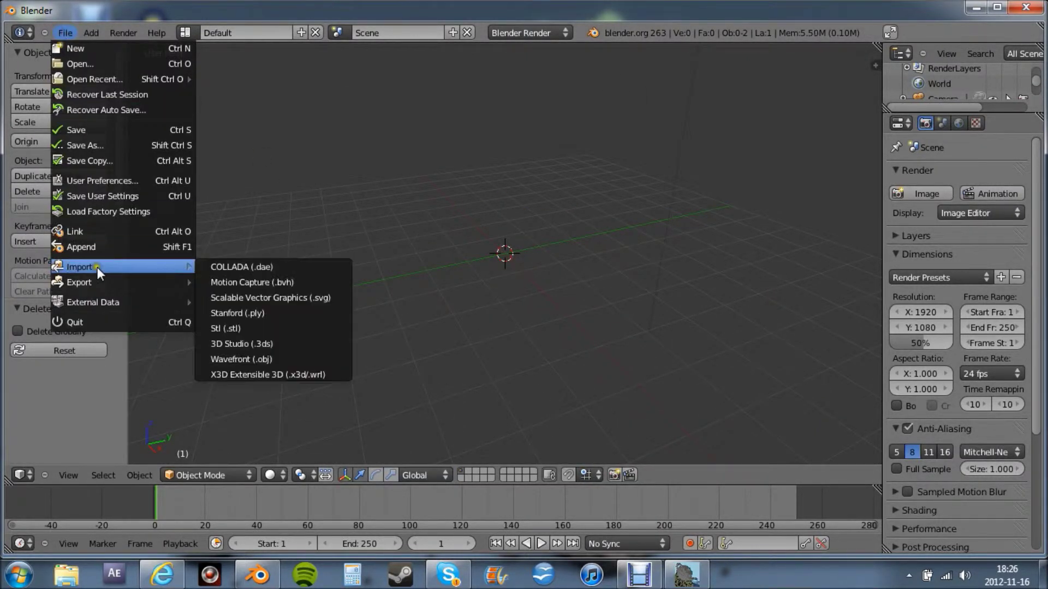
left_click(241, 359)
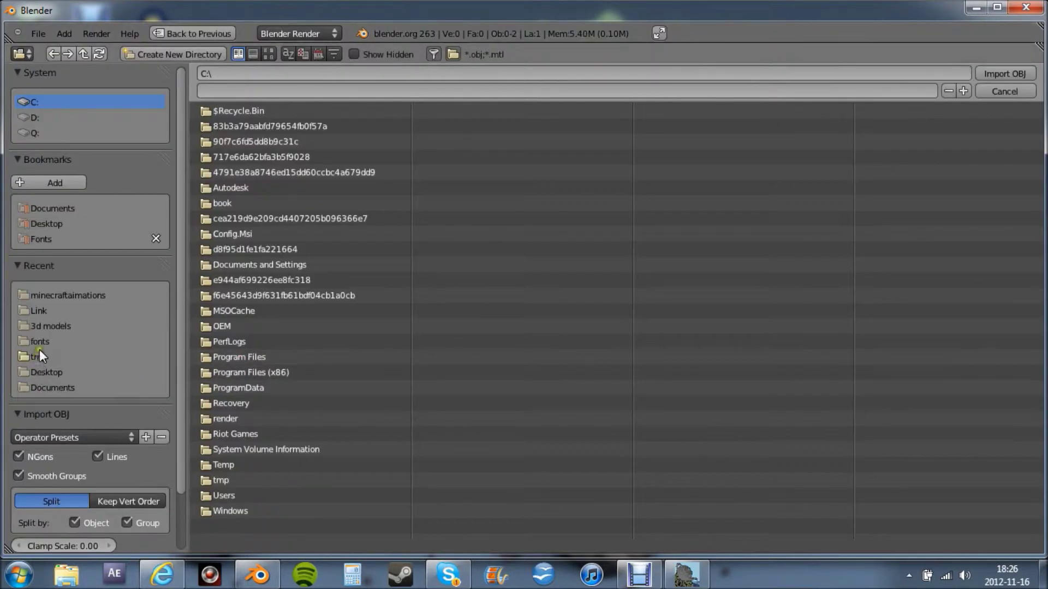
left_click(49, 218)
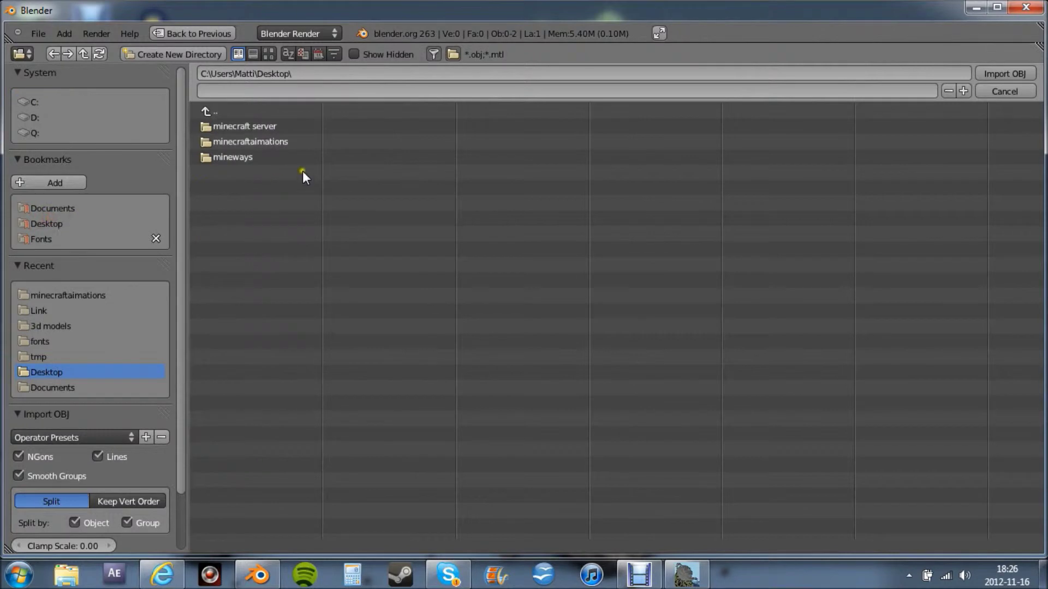
left_click(270, 140)
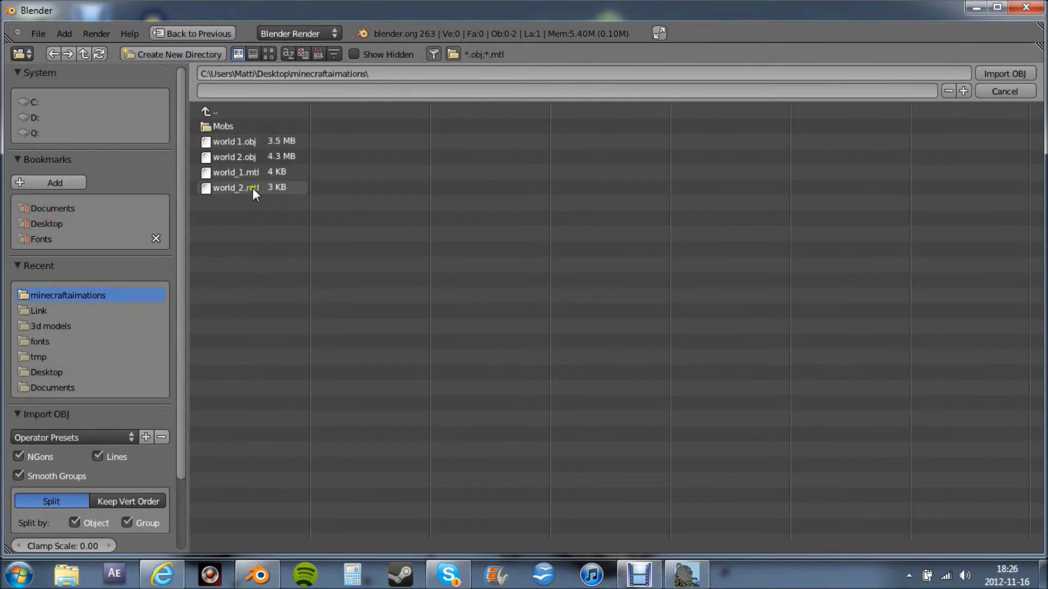
left_click(251, 157)
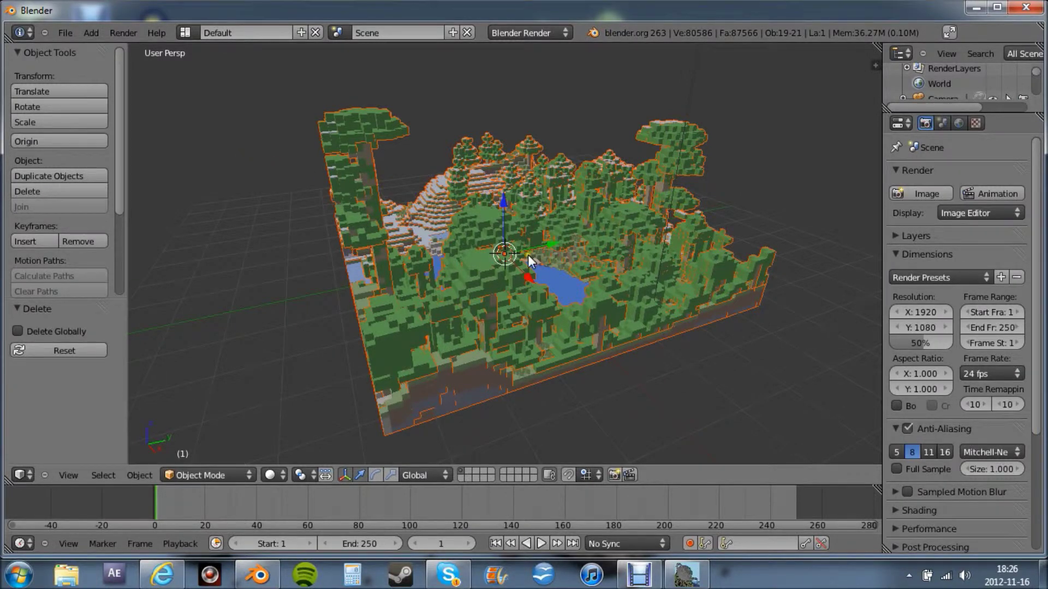
mouse_move(528, 254)
middle_mouse_down()
mouse_move(368, 323)
mouse_move(299, 308)
mouse_move(269, 284)
mouse_move(305, 273)
middle_mouse_up()
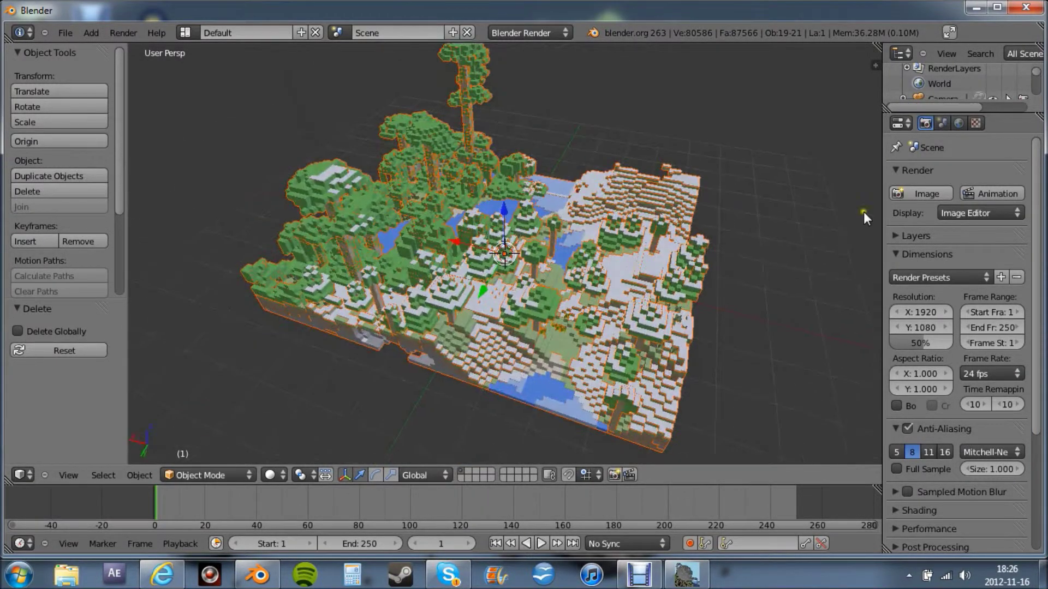
Look through the camera and scale the terrain up to 1.413
key("KP_0")
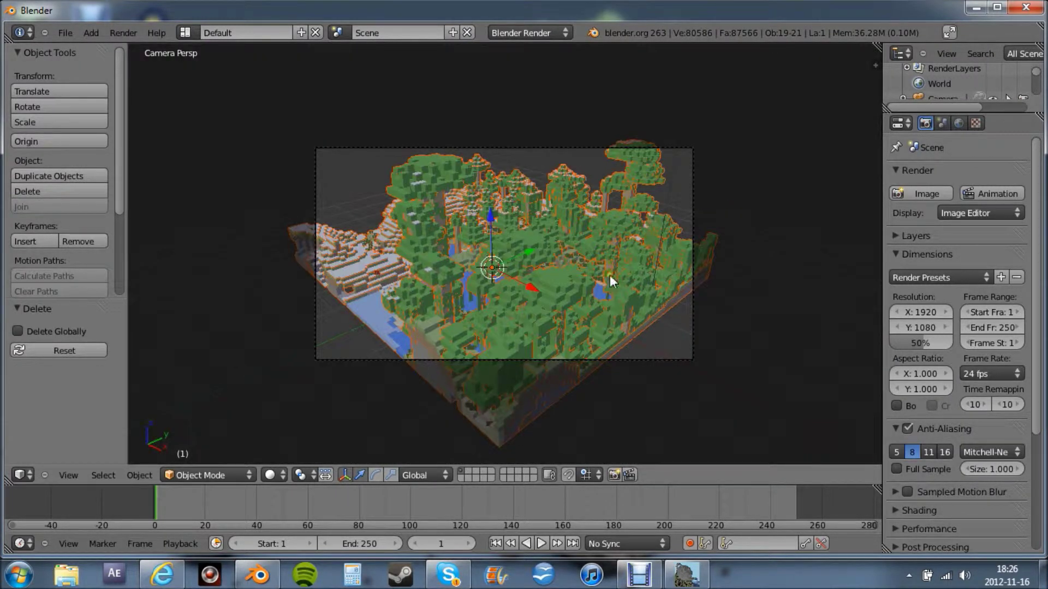
key("s")
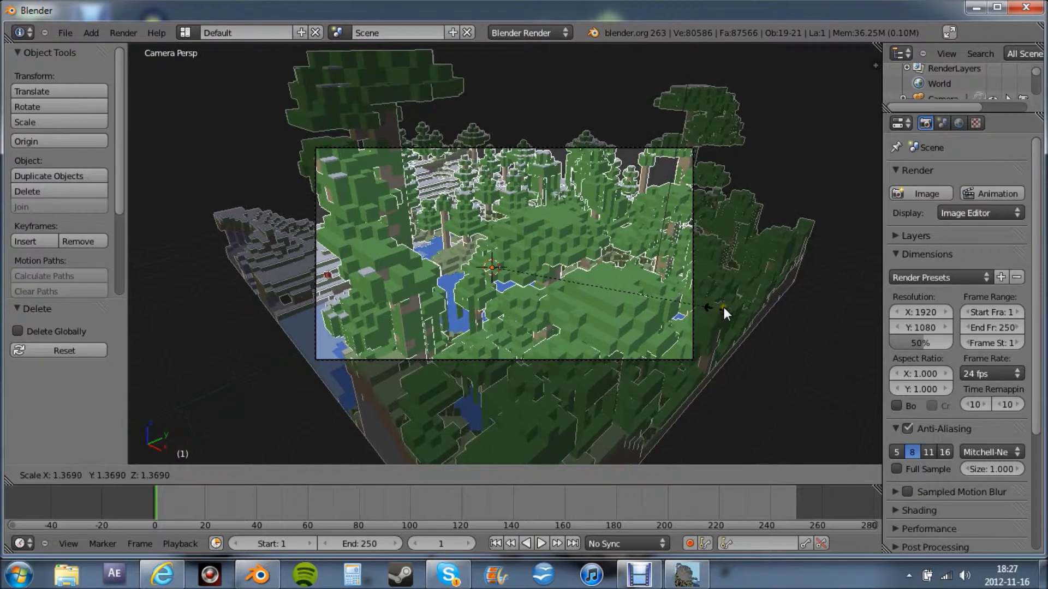
left_click(712, 310)
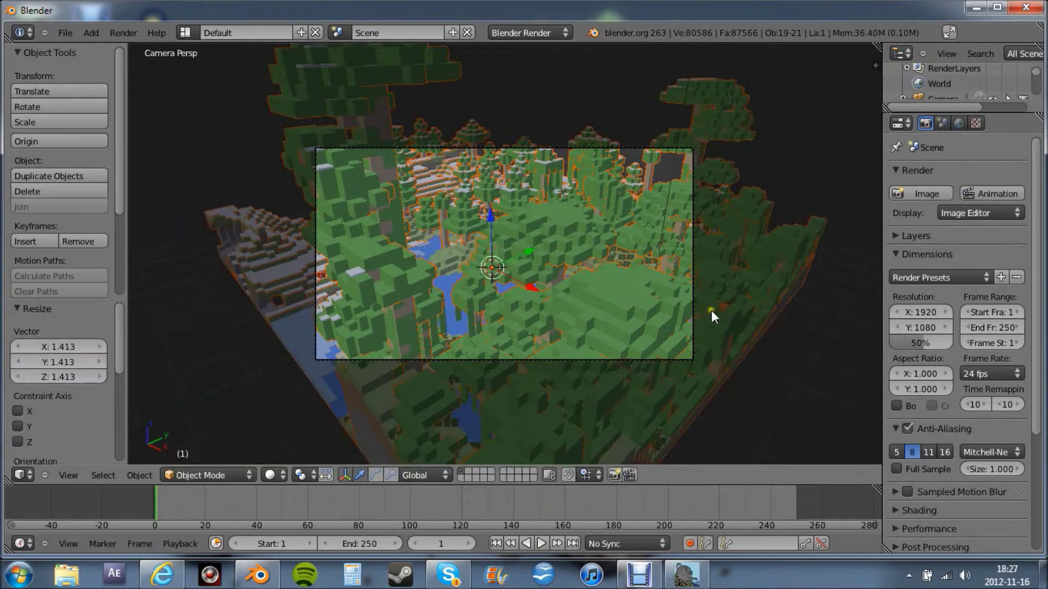
Preview the terrain in Texture shading, then return the viewport to Solid shading
left_click(276, 476)
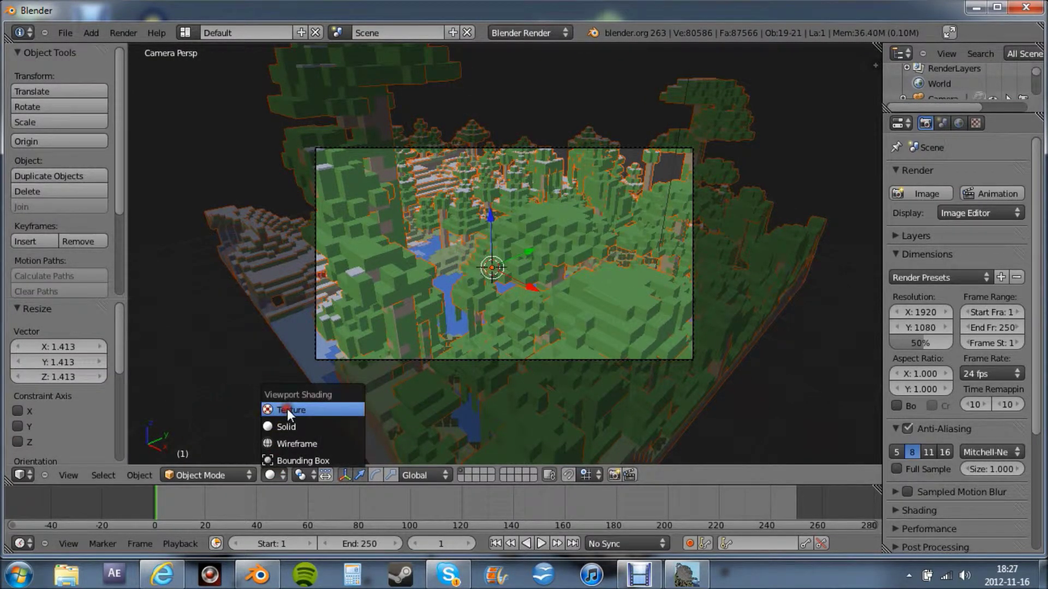
left_click(287, 410)
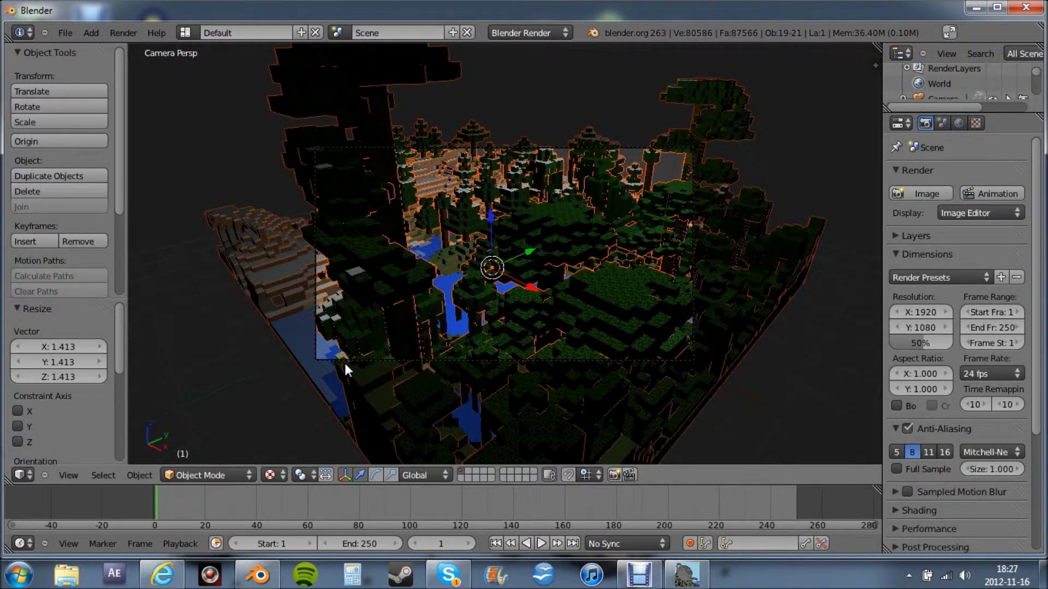
scroll(345, 365, "up", 2)
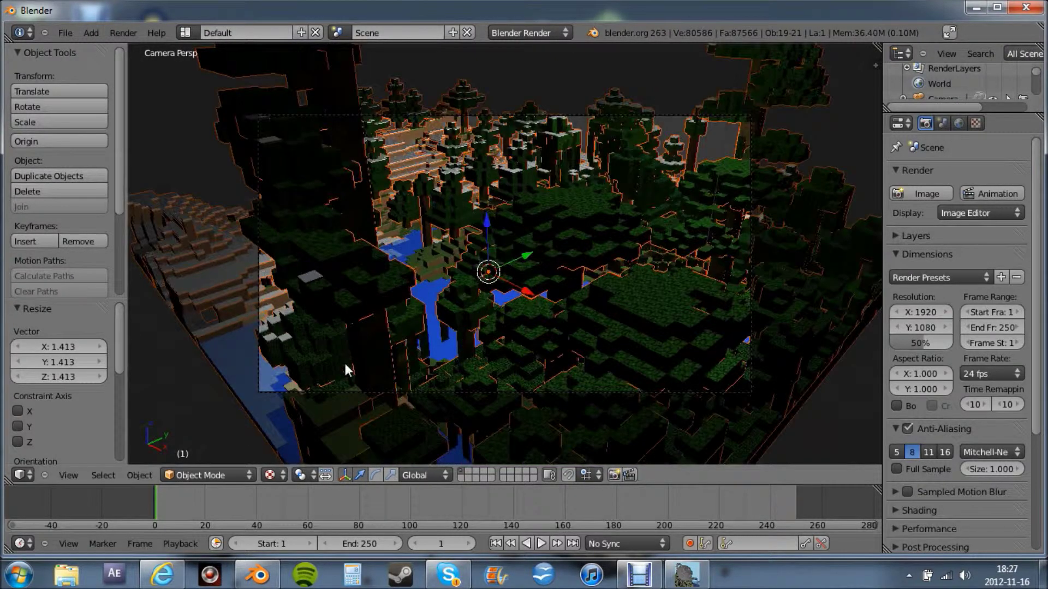
left_click(278, 473)
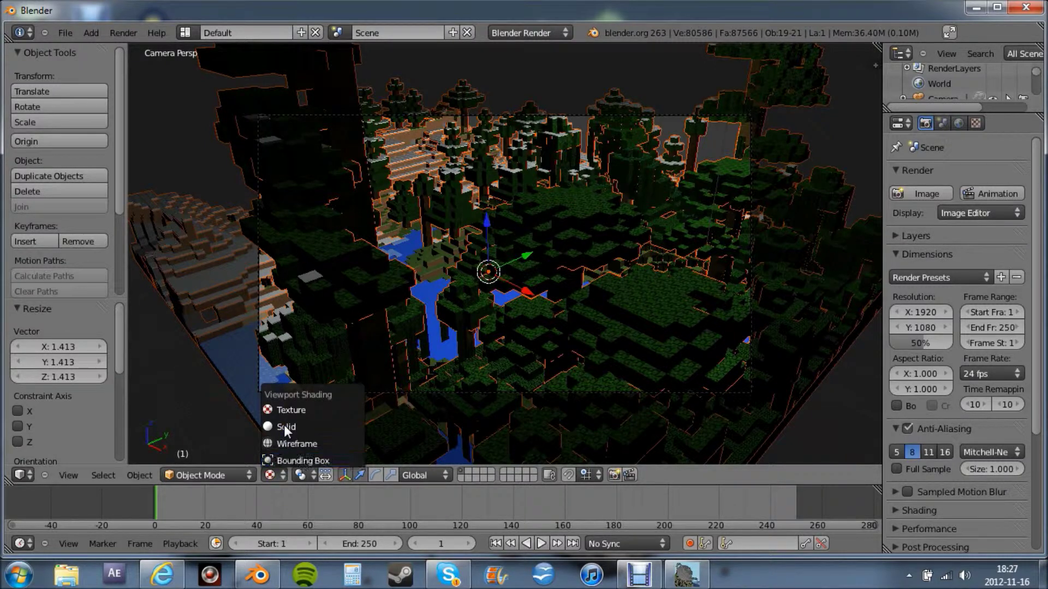
left_click(283, 424)
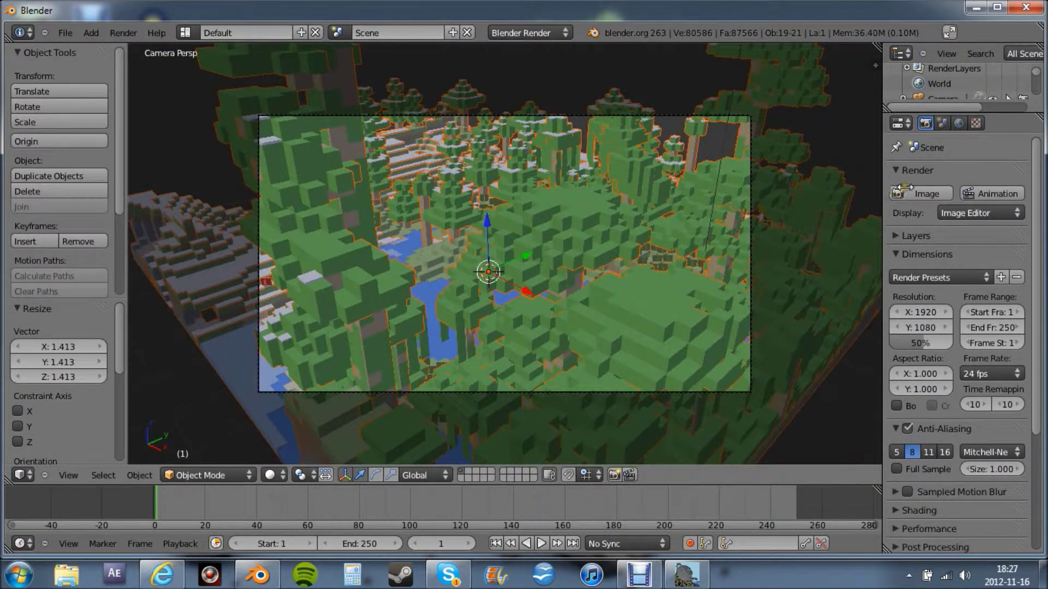
Enable a blended sky gradient in World settings and make the horizon colour light blue
left_click(955, 123)
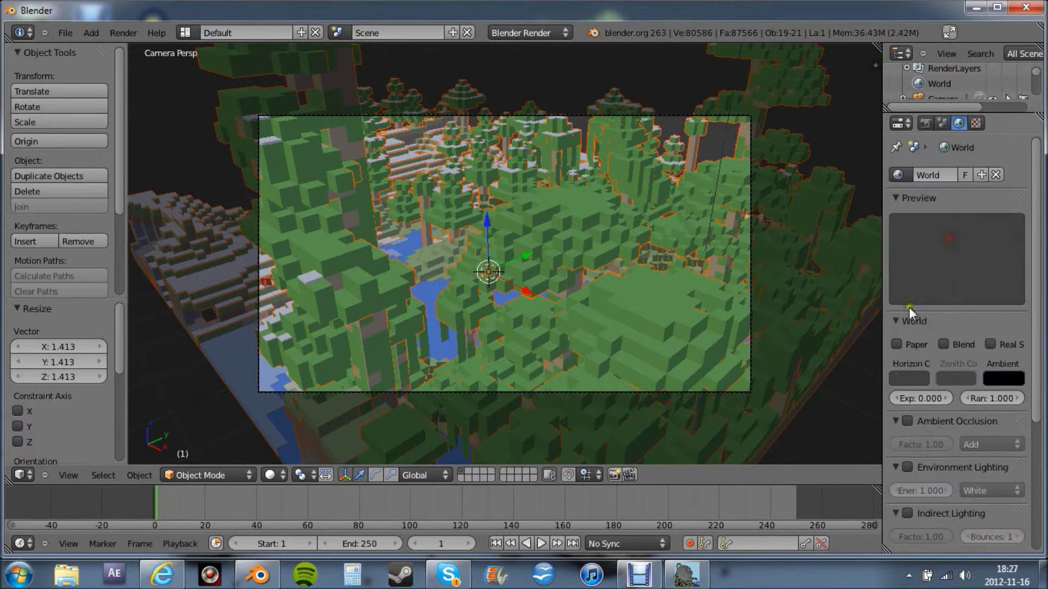
left_click(944, 343)
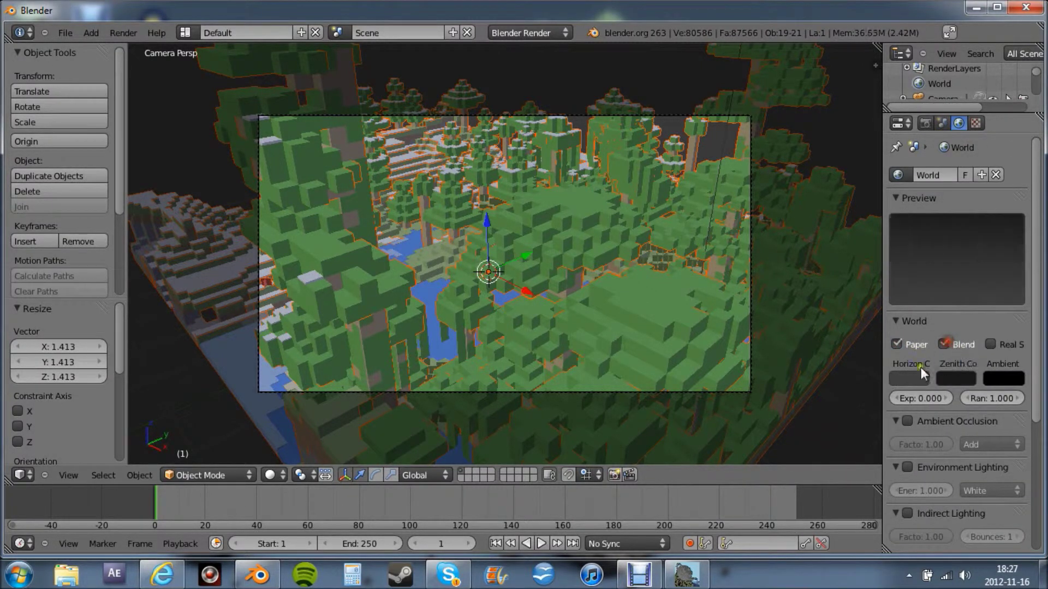
left_click(916, 378)
left_click_drag(916, 197, 916, 177)
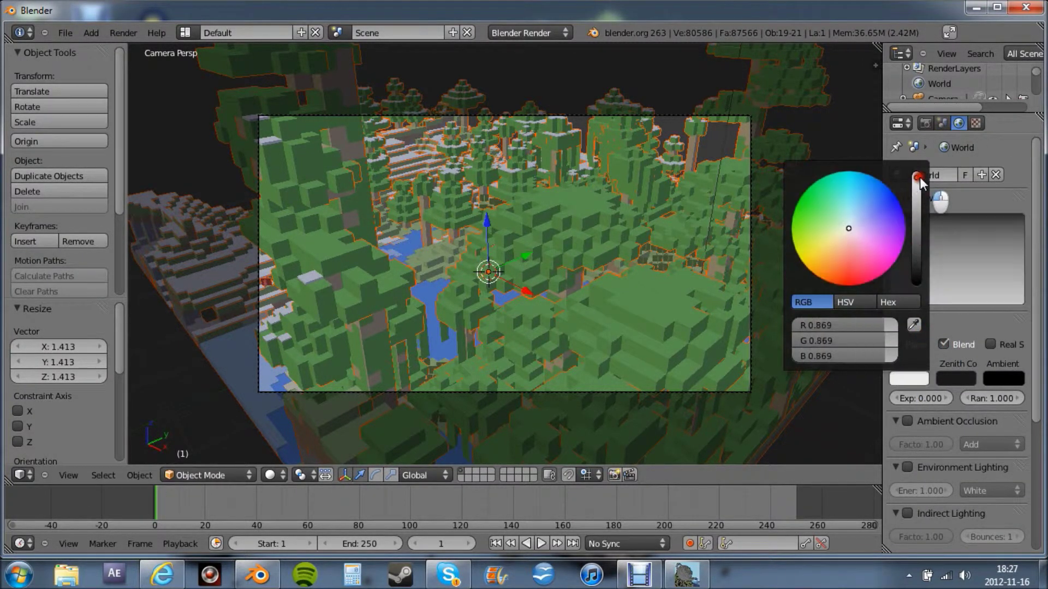
left_click(859, 182)
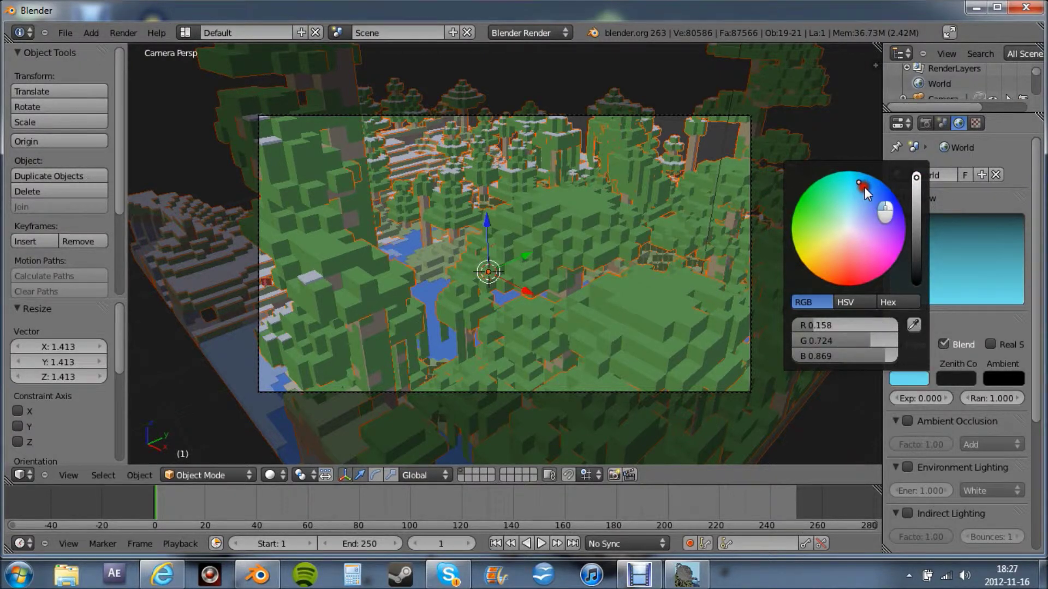
Tune the zenith colour to a light sky blue, then start a still render
left_click(944, 378)
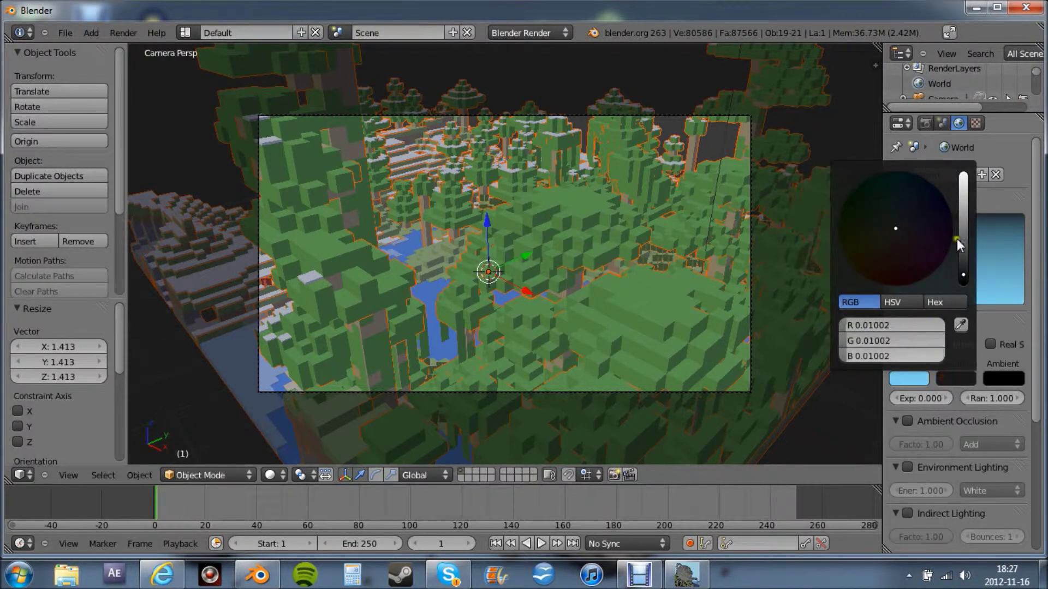
left_click_drag(962, 188, 963, 178)
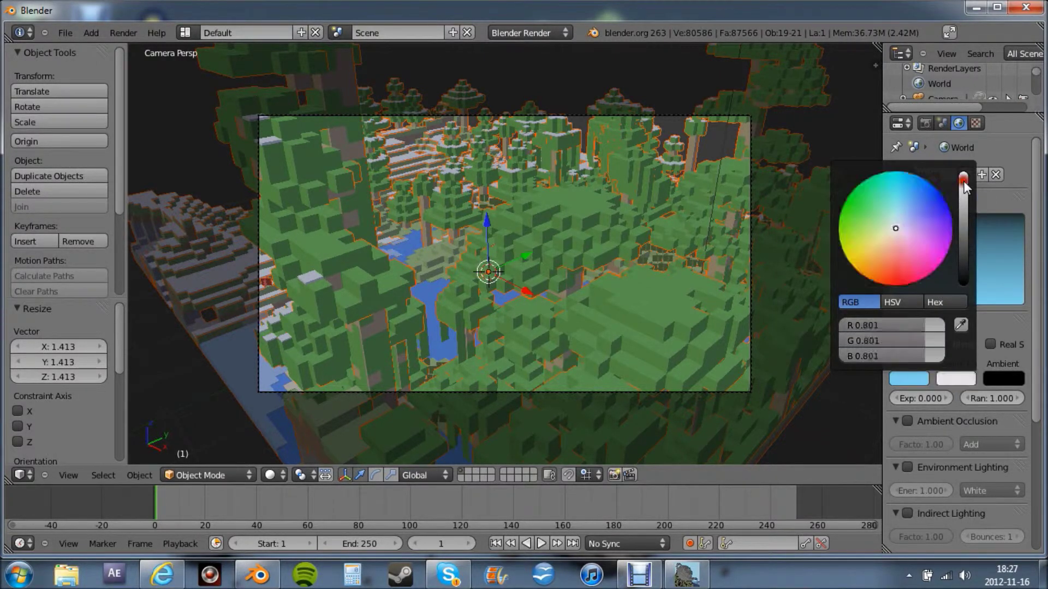
left_click(911, 189)
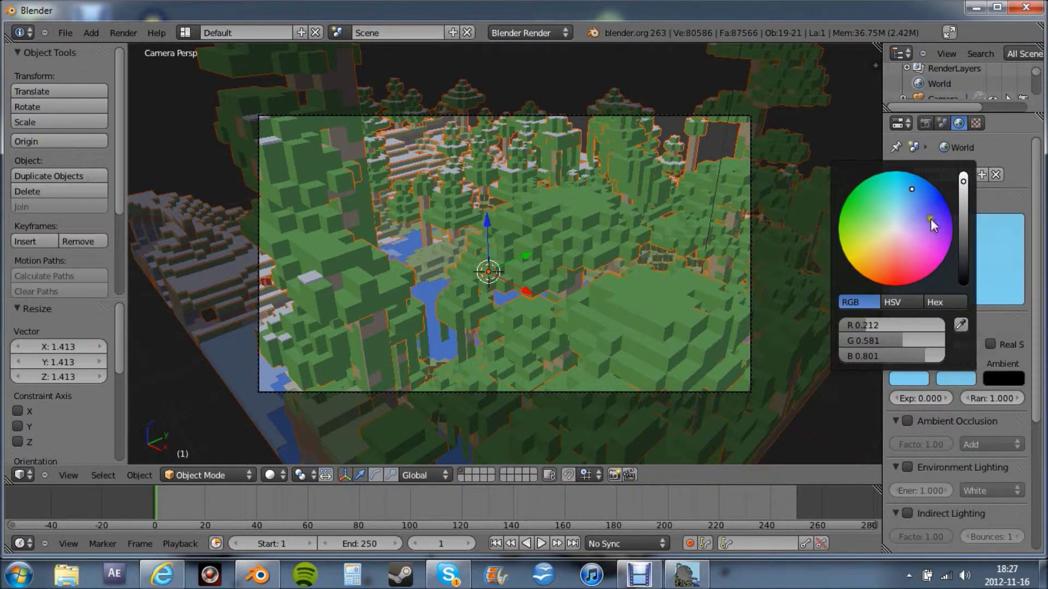
left_click_drag(921, 181, 928, 189)
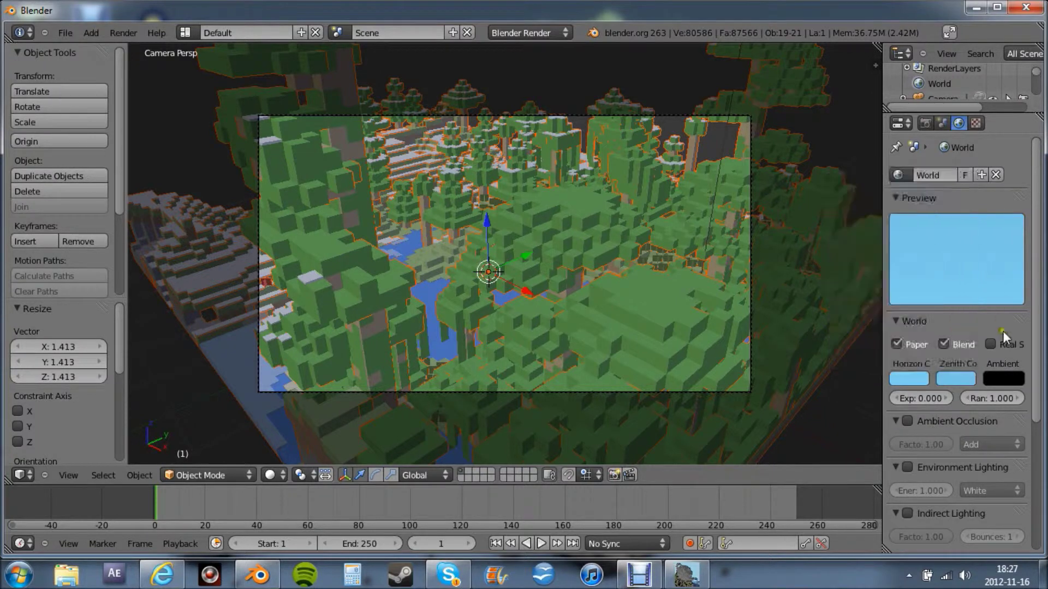
left_click(948, 377)
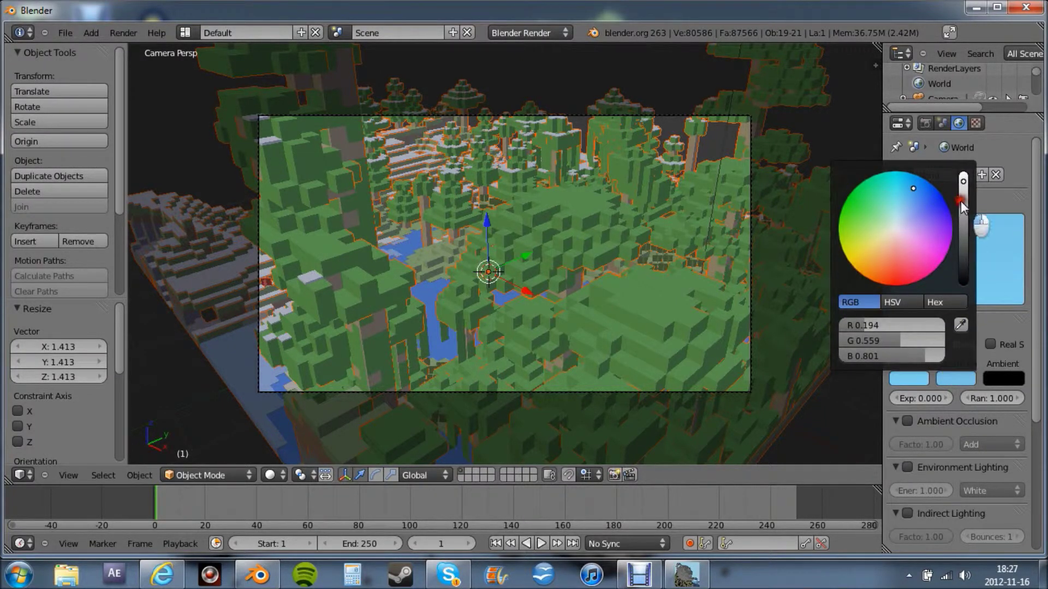
left_click(961, 201)
left_click(955, 378)
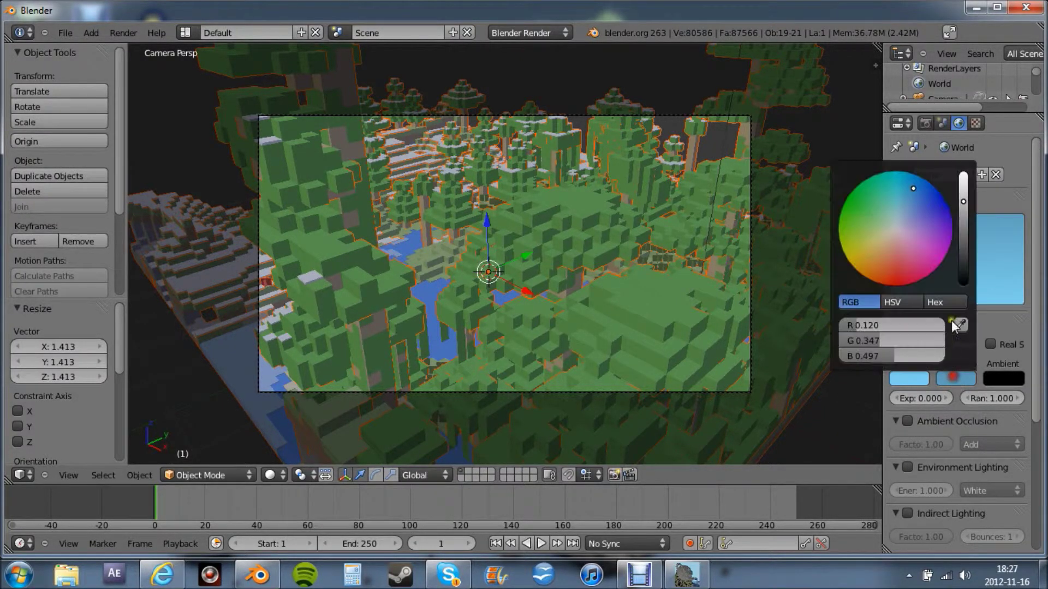
left_click(961, 186)
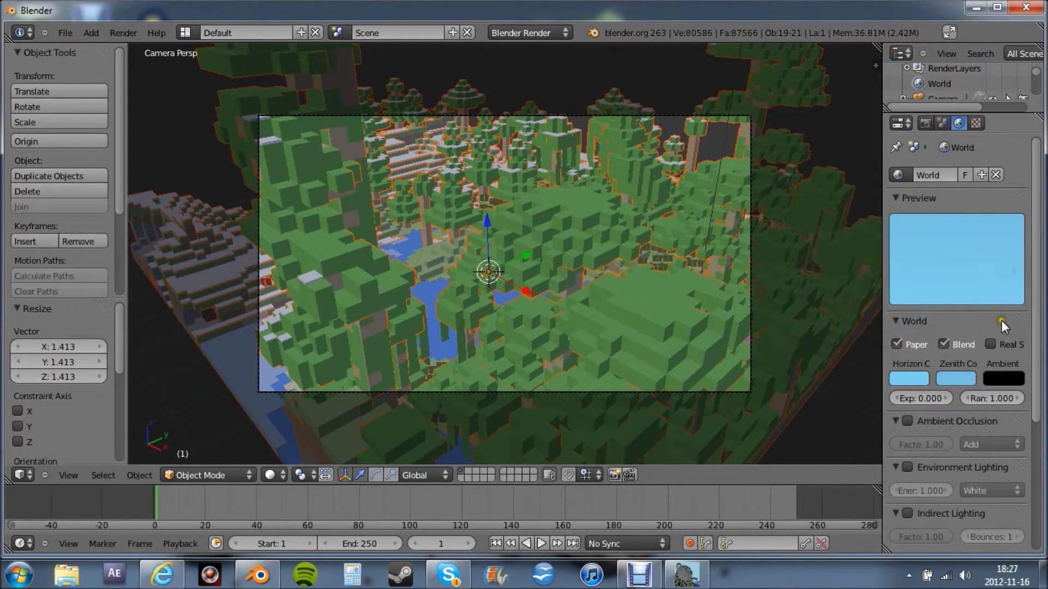
left_click(924, 121)
left_click(927, 194)
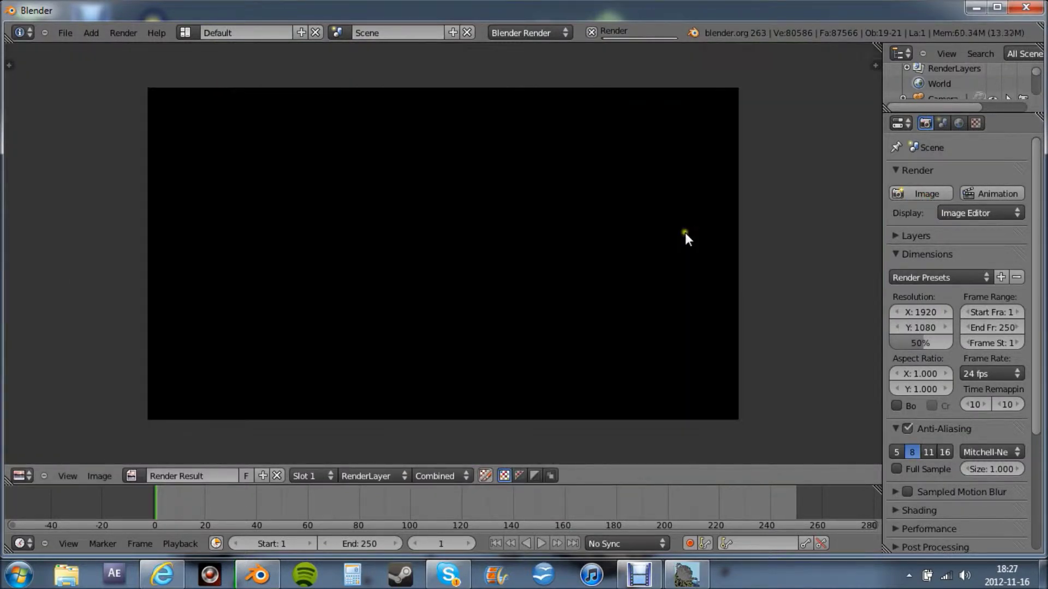
Cancel the black render and turn on Environment Lighting in World settings
key("Escape")
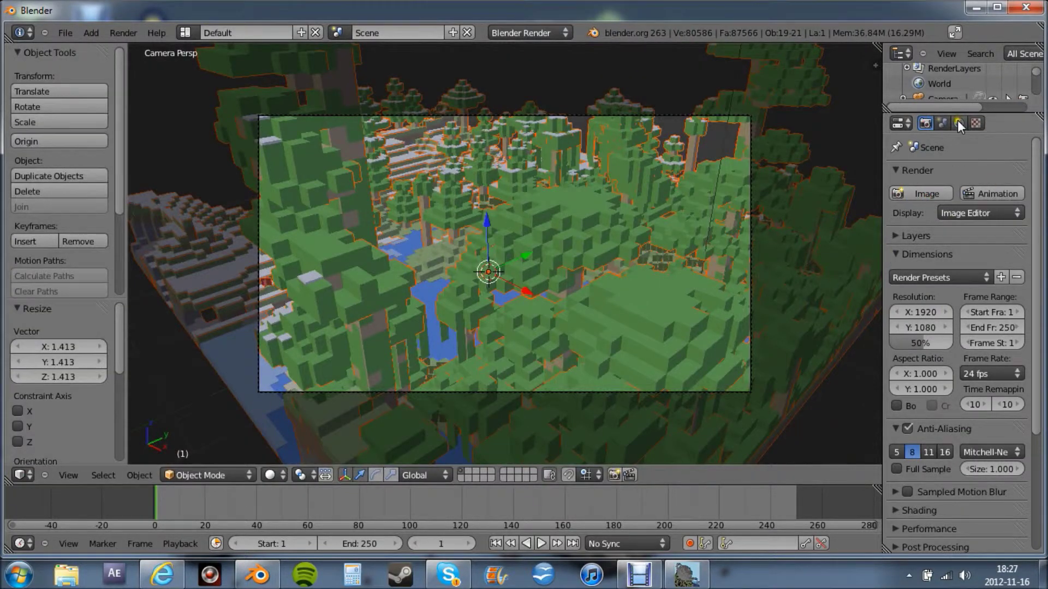
left_click(958, 123)
left_click(907, 467)
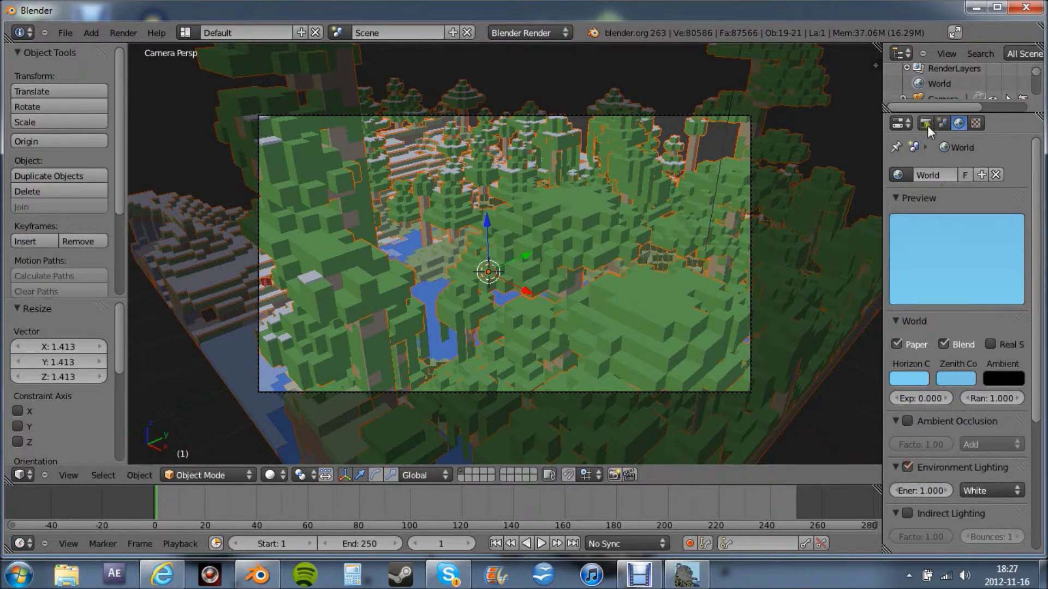
Switch to top view and search 'add llam' to find the lamp command
scroll(565, 179, "down", 2)
key("KP_7")
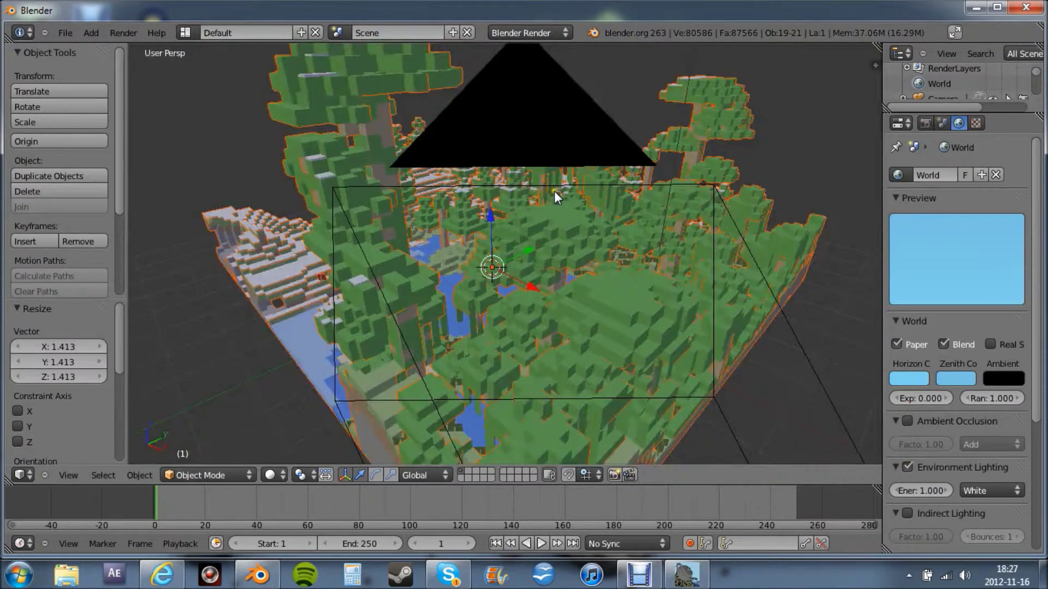
key("space")
type("add llam")
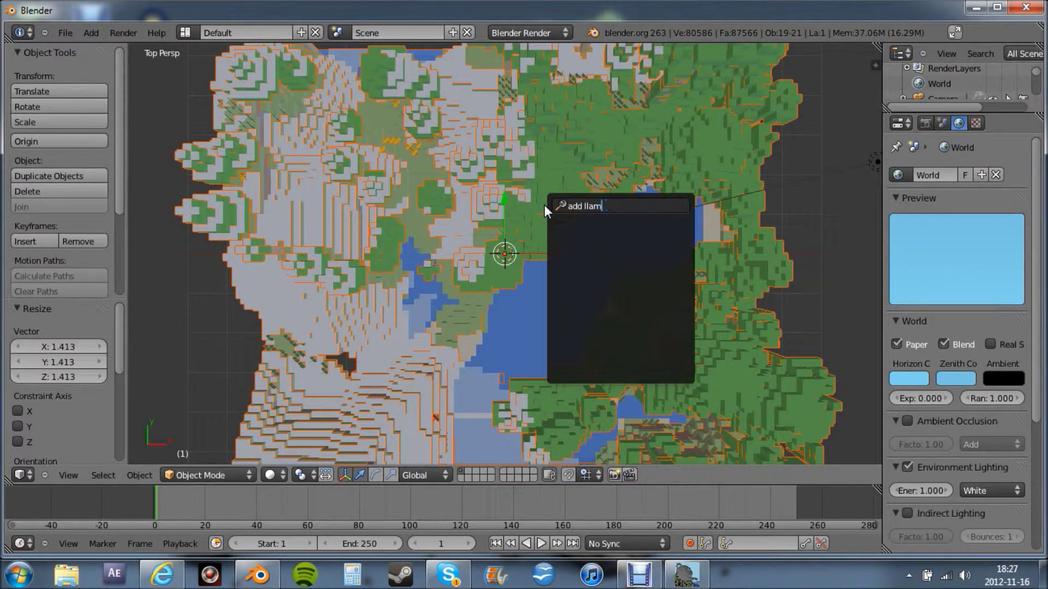
Add a Sun lamp to the scene using the 'lam' search
key("BackSpace")
key("BackSpace")
key("BackSpace")
key("BackSpace")
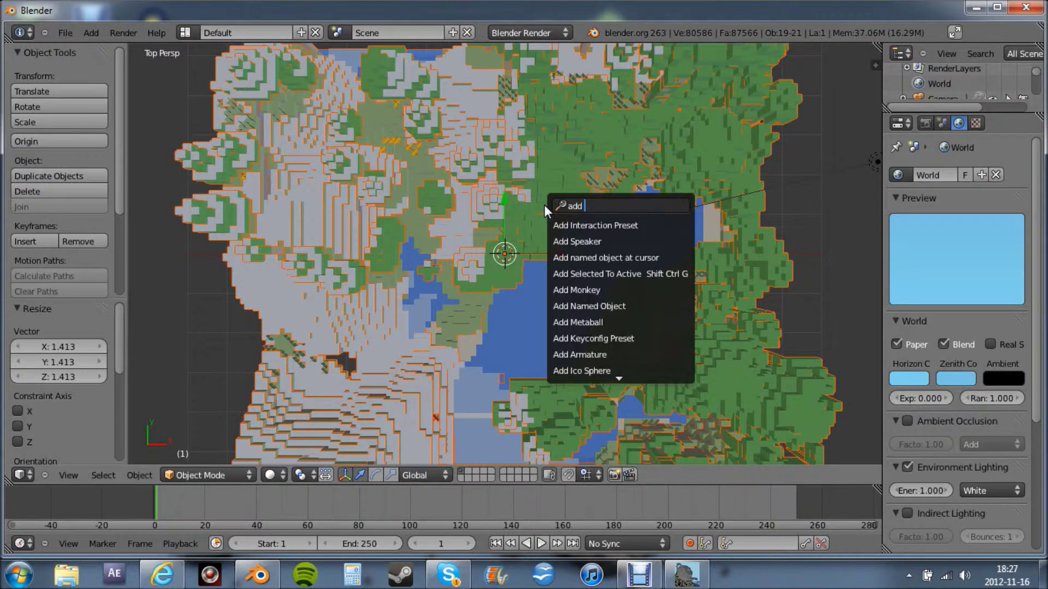
type("lam")
key("Return")
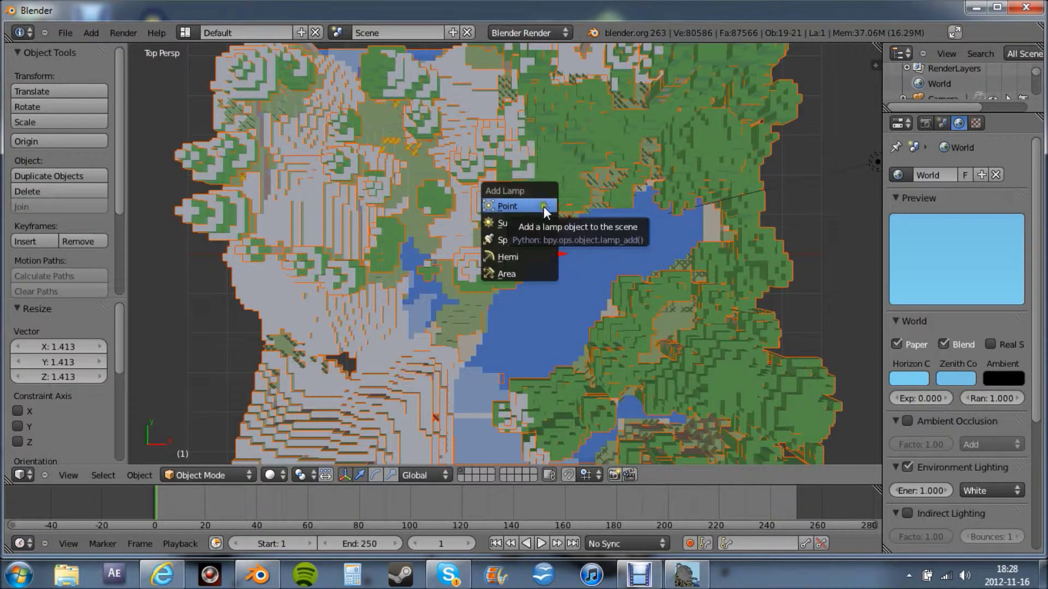
left_click(511, 225)
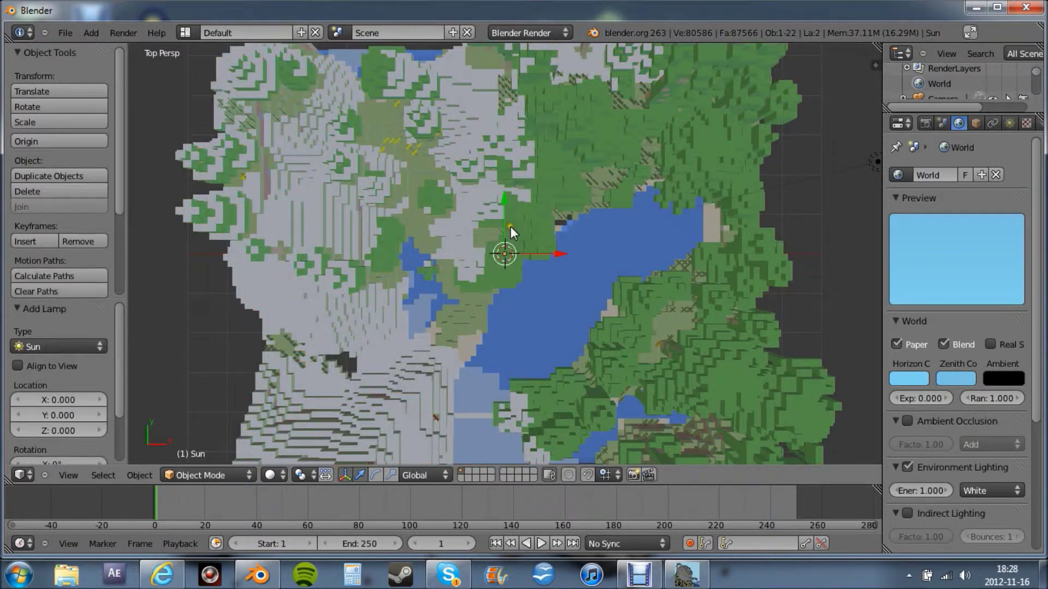
Raise the Sun lamp to Z 13.014 above the terrain, then return to camera view
key("KP_1")
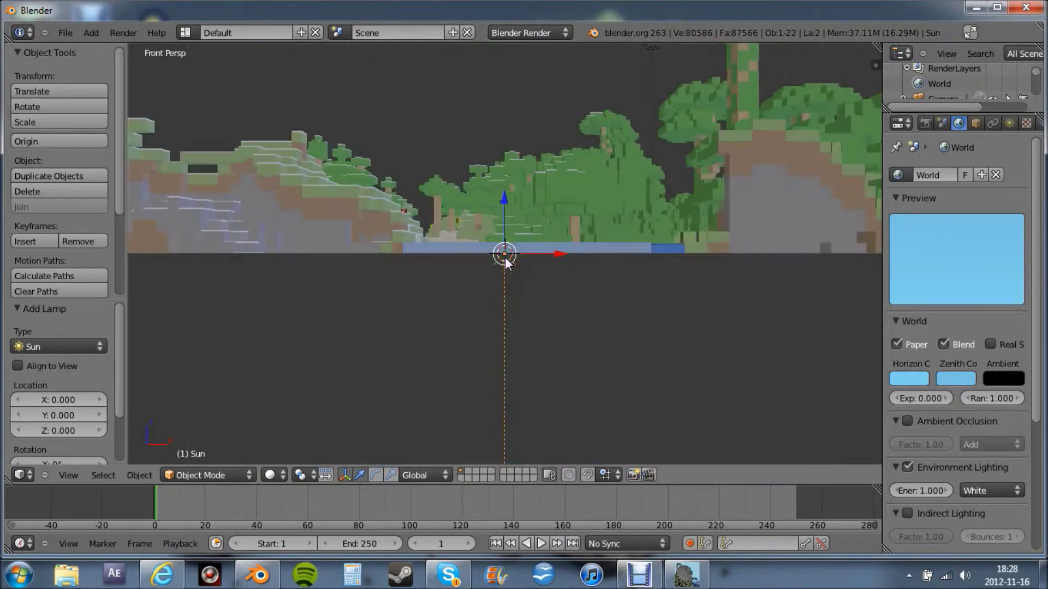
left_click_drag(505, 218, 537, 63)
scroll(551, 175, "down", 2)
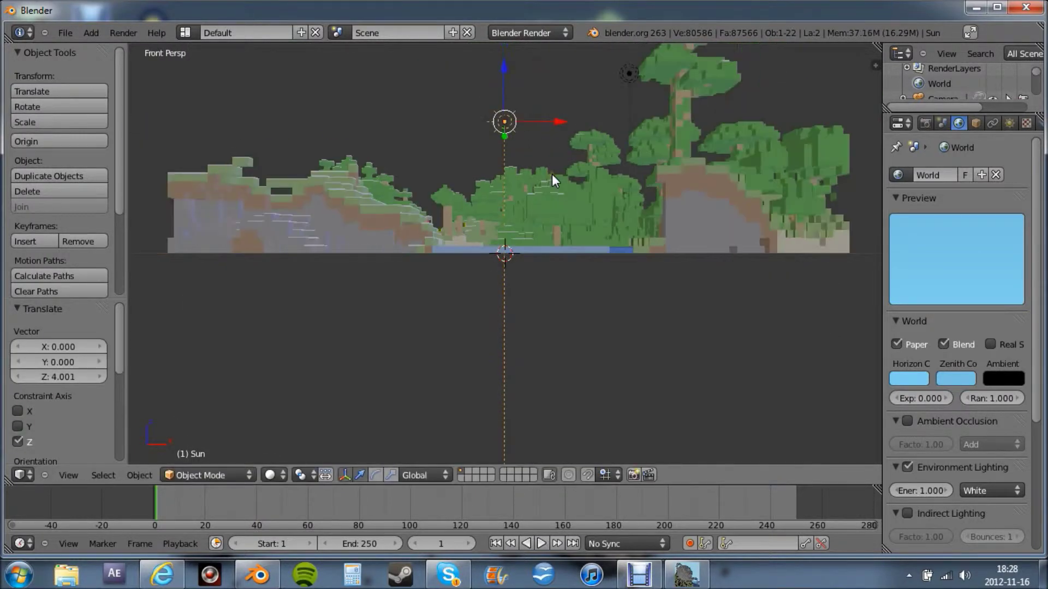
scroll(552, 175, "down", 2)
scroll(551, 174, "down", 2)
scroll(551, 174, "down", 3)
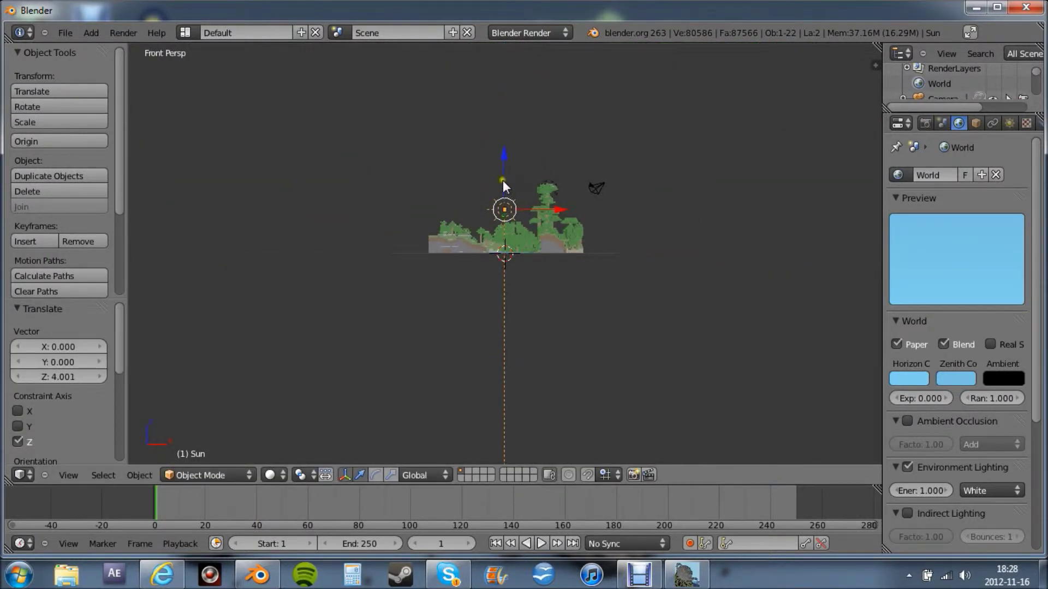
left_click_drag(503, 183, 532, 43)
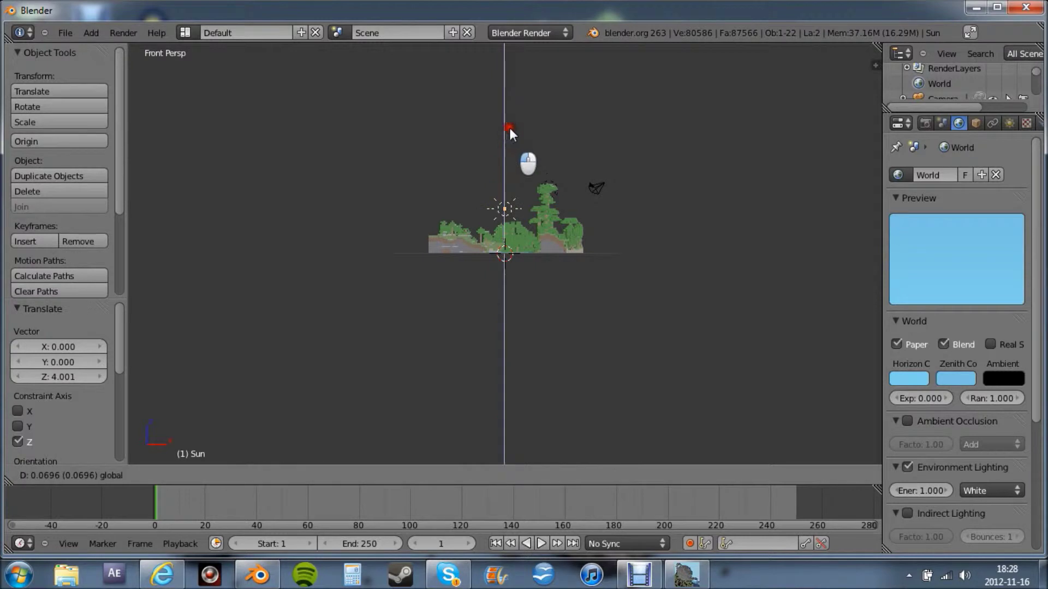
left_click(532, 43)
key("KP_0")
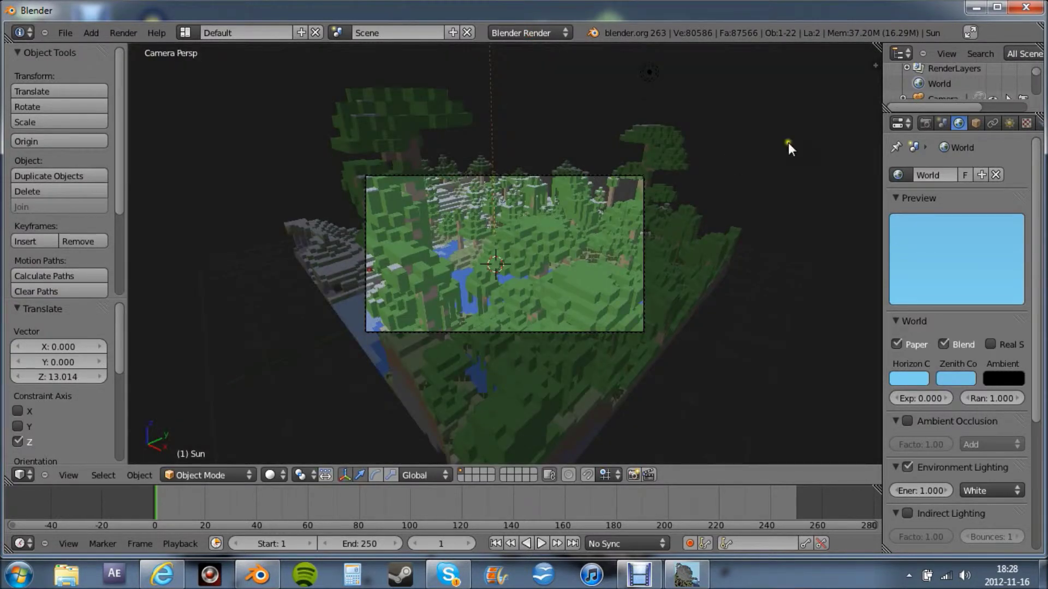
left_click(925, 123)
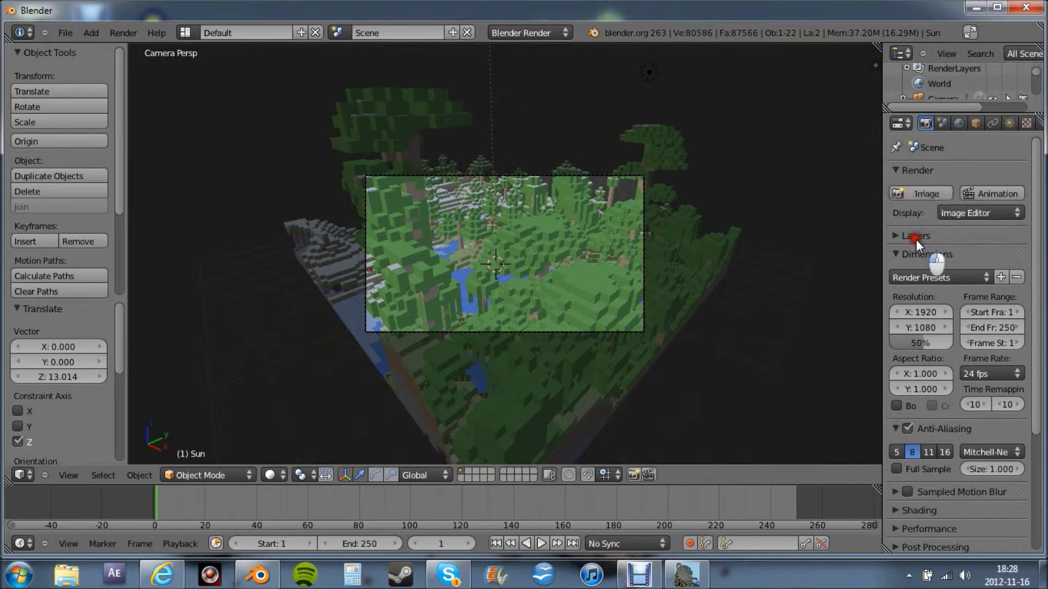
Set the render resolution to 1280 × 720 in the Dimensions panel
left_click(927, 308)
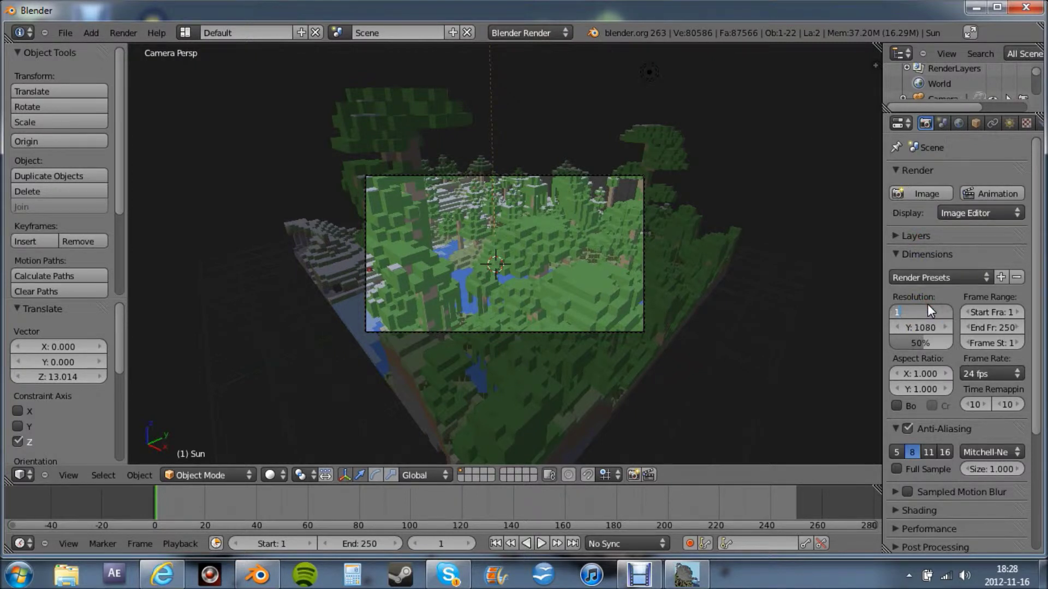
type("280")
left_click(925, 329)
type("720")
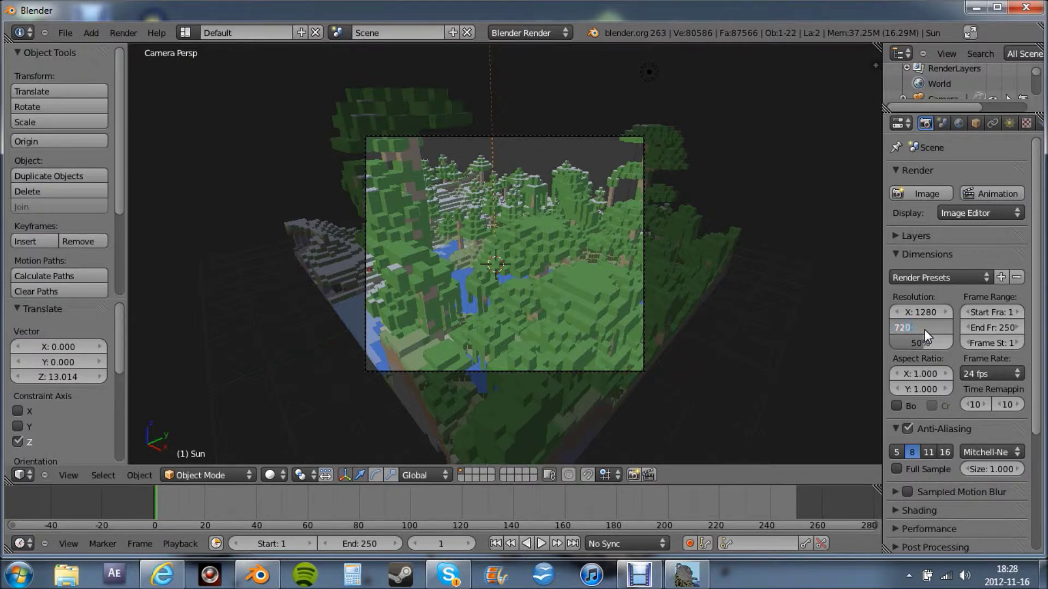
key("Return")
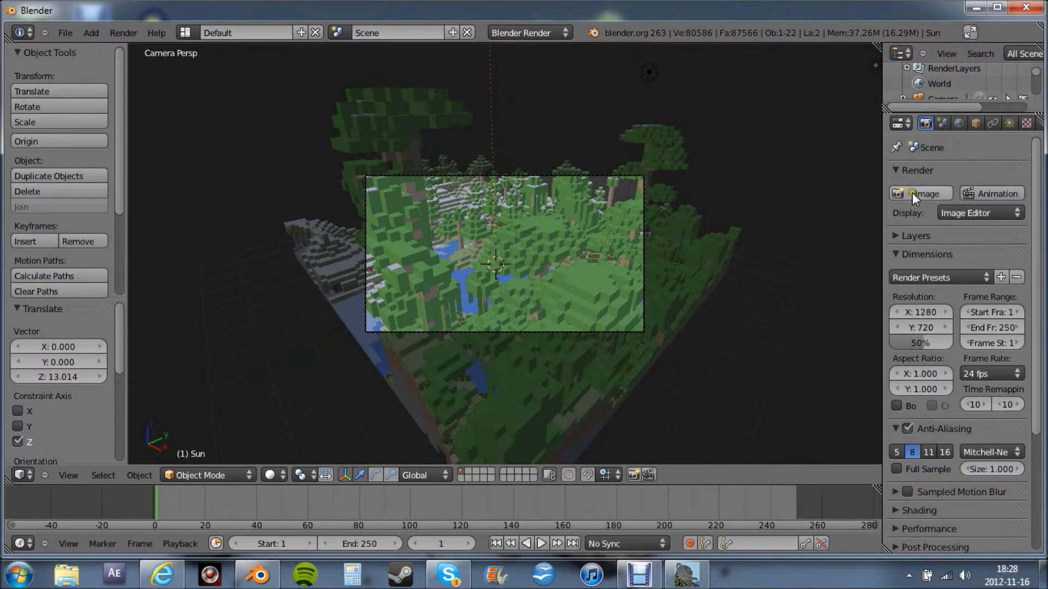
left_click(915, 193)
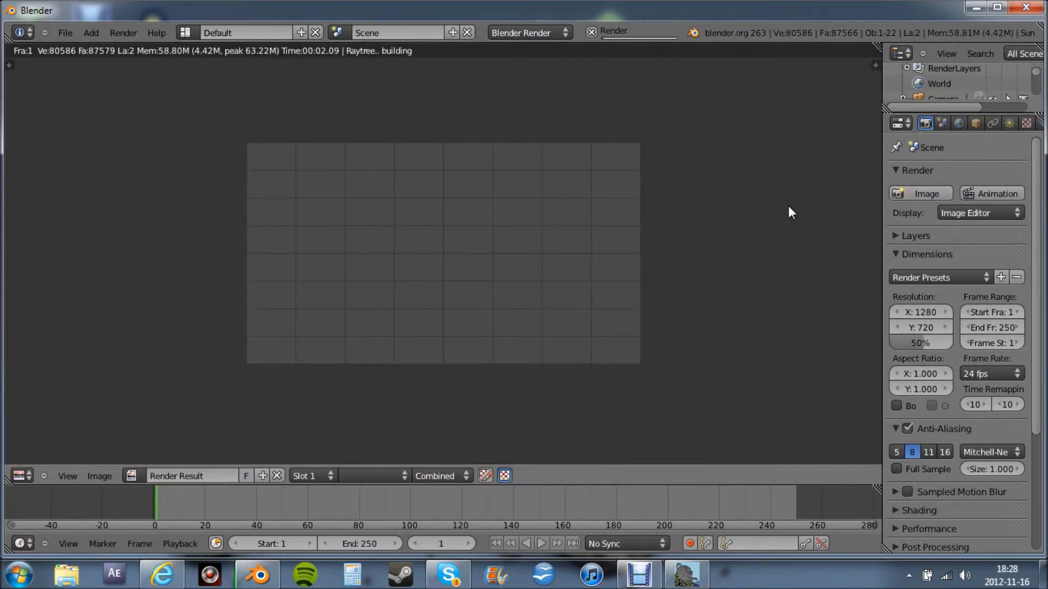
Zoom the Render Result while the forest terrain render fills in
scroll(621, 285, "up", 2)
scroll(611, 291, "up", 2)
scroll(613, 296, "down", 1)
scroll(613, 295, "down", 1)
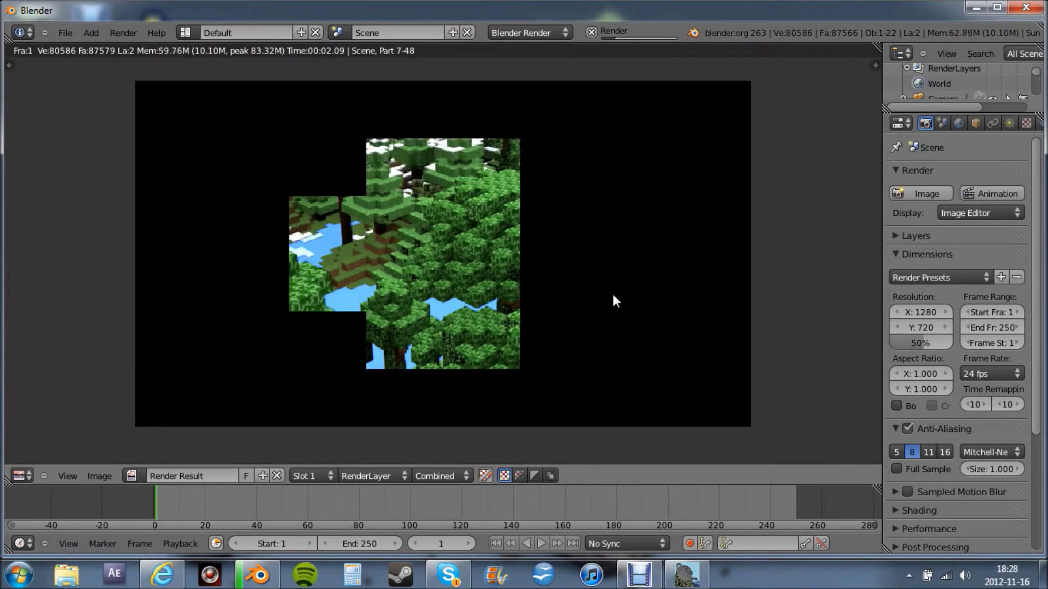